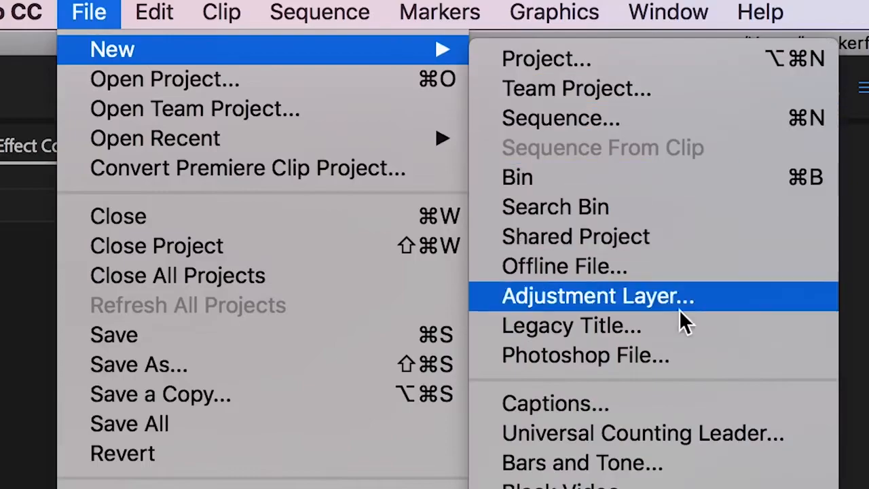
Create a legacy title named Type with the default video settings and widen the title editor window
click(685, 332)
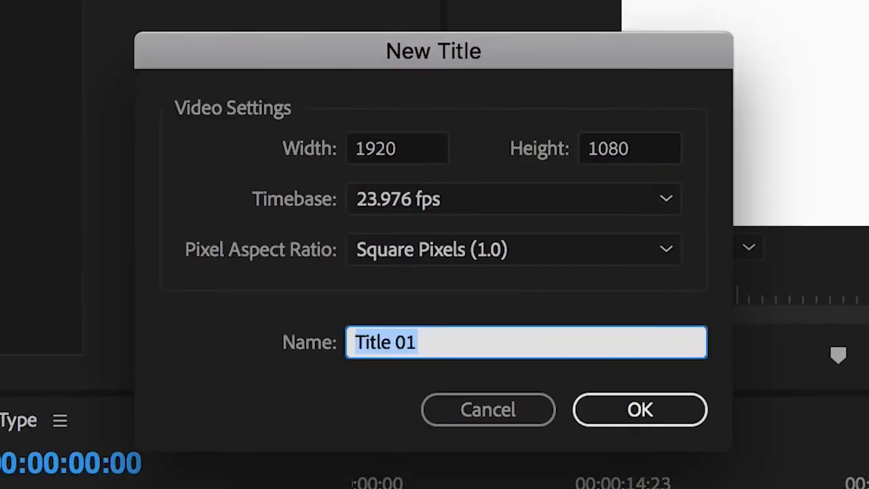
text(Type)
key(Return)
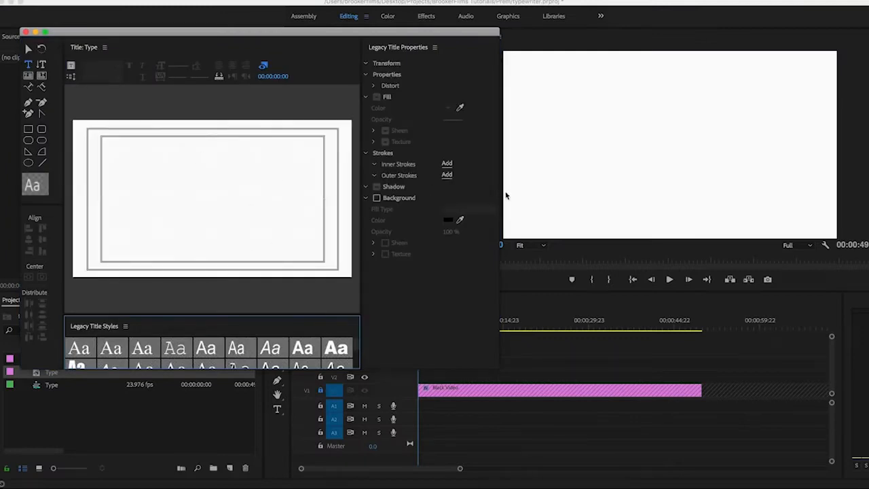
drag(502, 190, 806, 188)
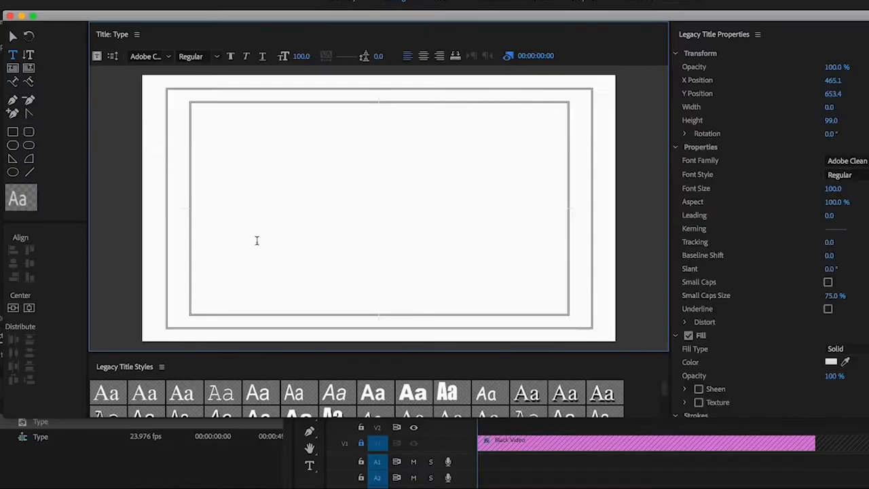
Add the text "TYPEWRITER EFFECT IN ADOBE PREMIERE PRO" to the title canvas
text(TYP)
text(EW)
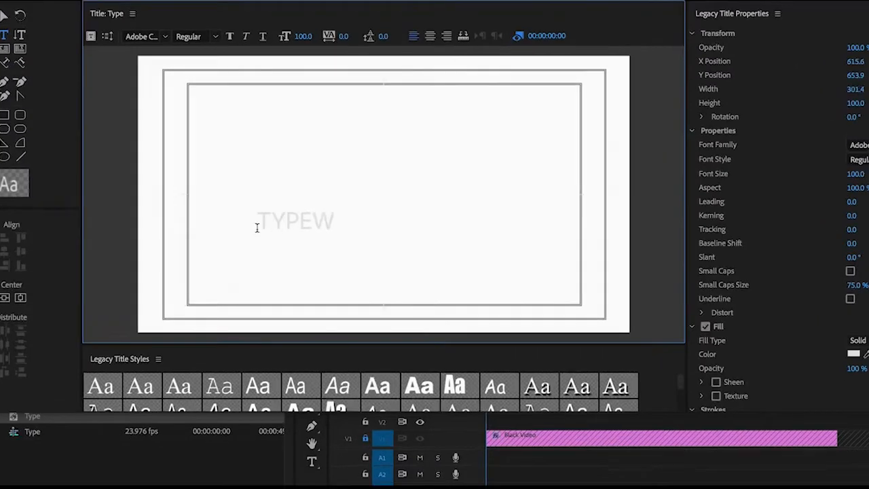
text(RITER EFFECT IN ADOBE PREMIE)
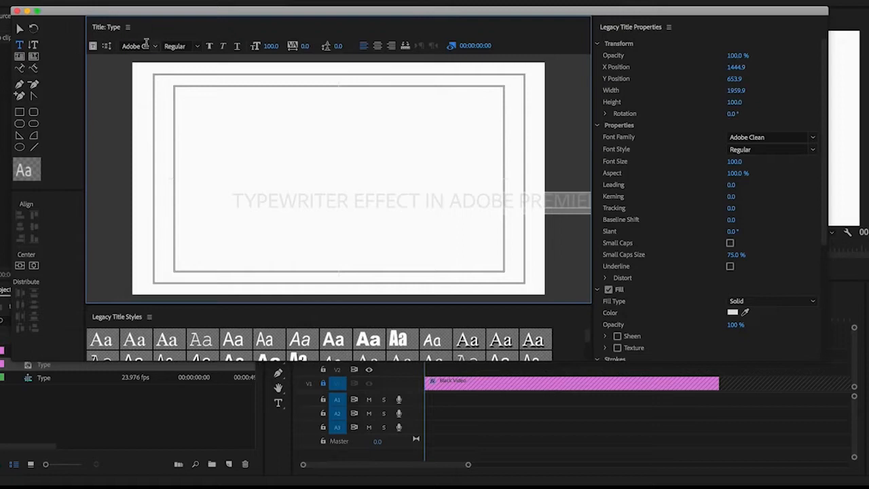
Change the title text's font to Avenir in the Black style
click(146, 44)
key(Return)
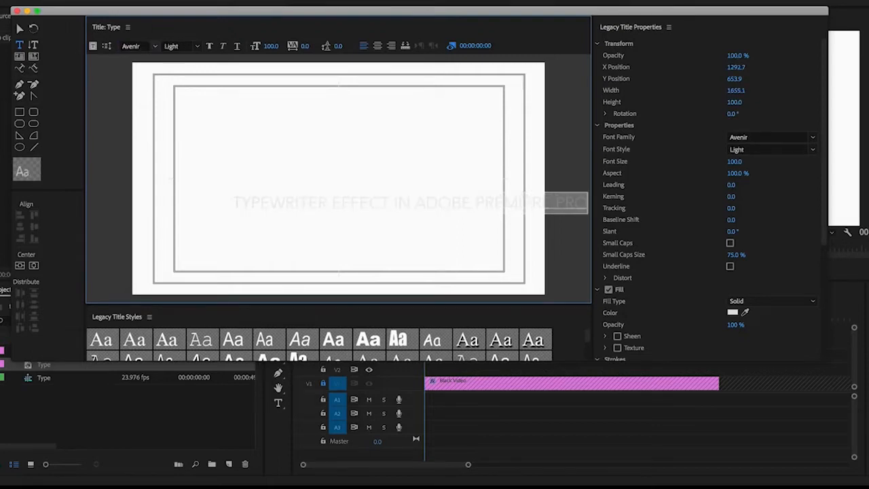
click(197, 46)
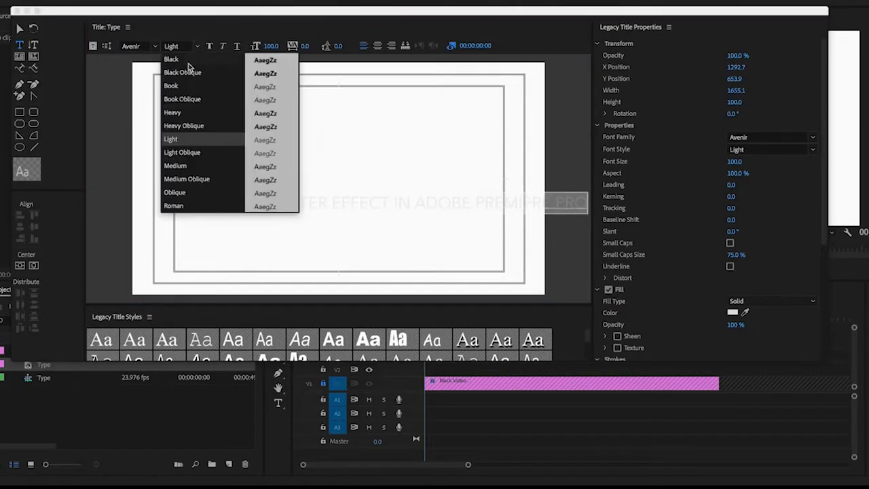
click(171, 60)
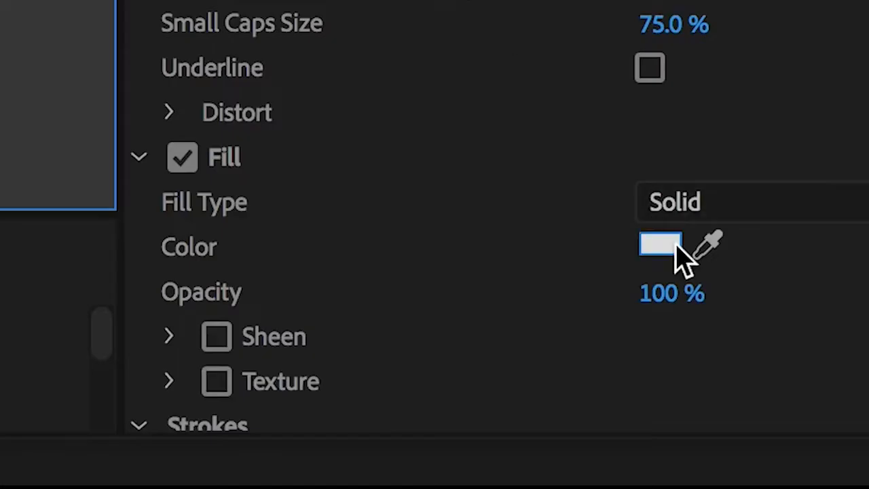
Set the title text's fill color to black (000000)
click(735, 313)
click(413, 115)
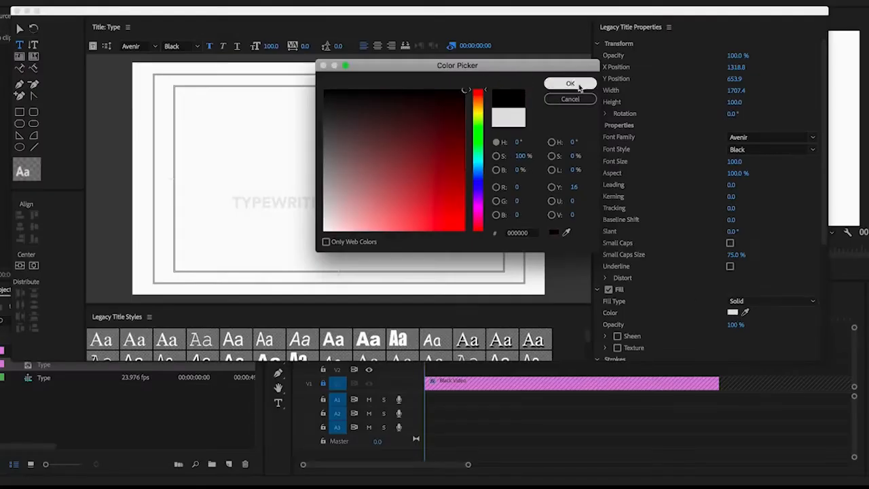
click(573, 84)
Set the title's font size to 91, center the text in the frame, and deselect it
mouse_move(278, 46)
mouse_down()
mouse_move(271, 46)
mouse_move(278, 46)
mouse_up()
click(34, 266)
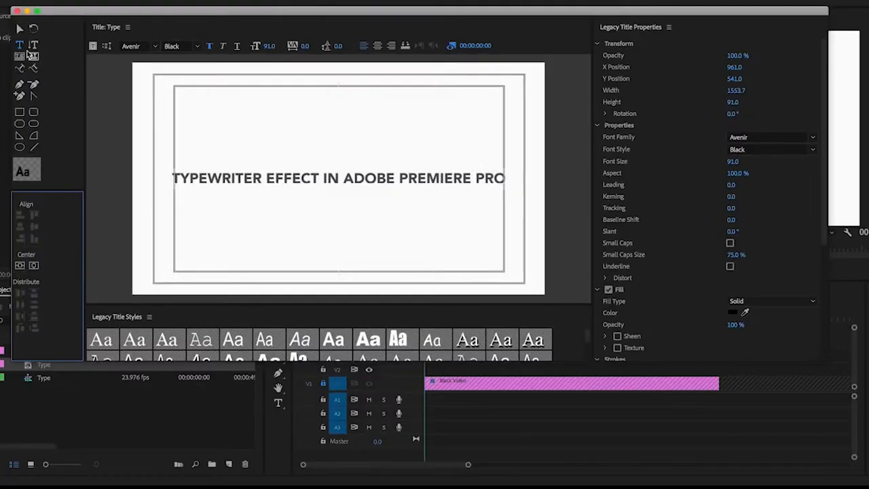
click(19, 29)
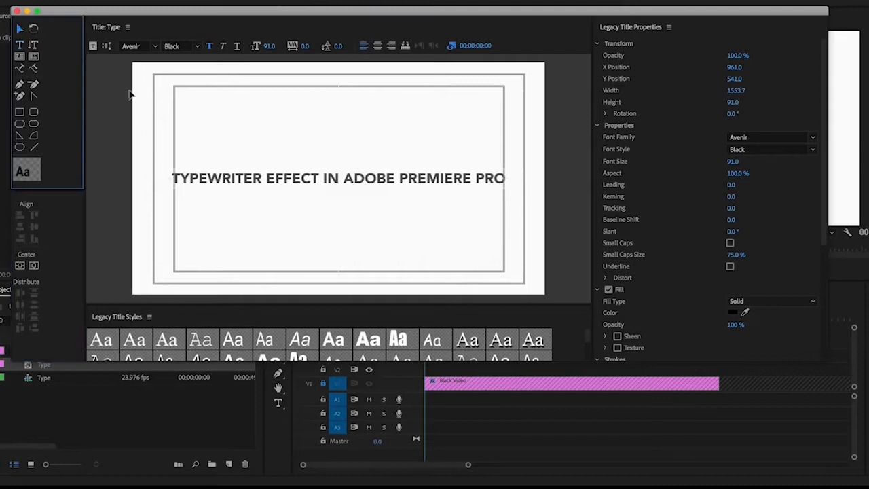
click(314, 140)
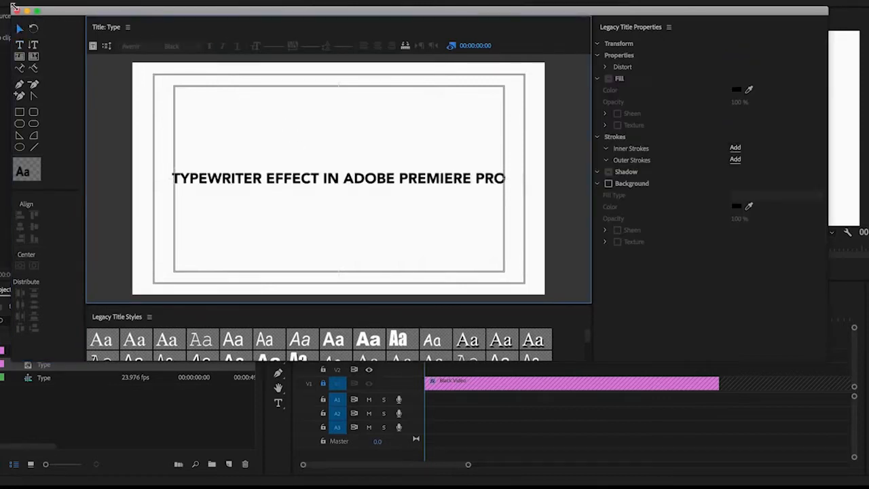
Close the title editor and place the Type title on track V2 at the start of the sequence
click(17, 11)
drag(43, 369, 428, 368)
key(=)
key(=)
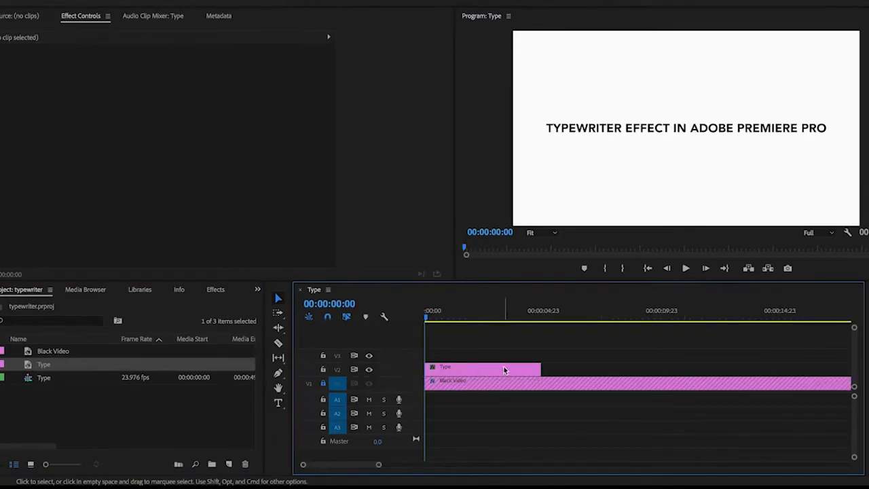
Find the Linear Wipe effect by searching for LINEAR and apply it to the Type clip on V2
click(491, 373)
key(=)
drag(480, 319, 411, 334)
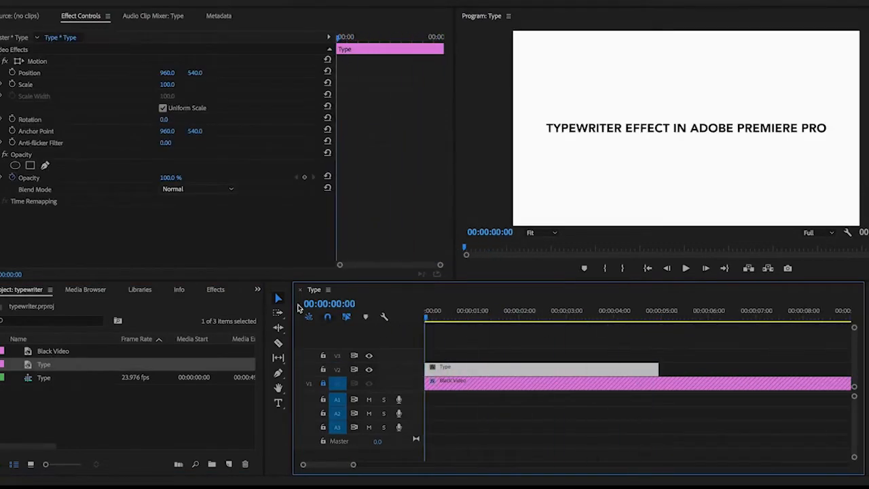
click(217, 291)
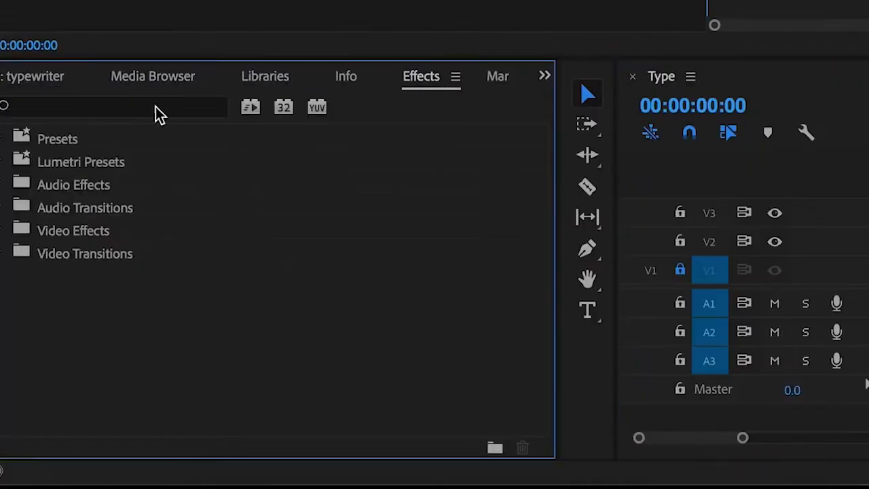
click(156, 107)
text(LINEAR)
drag(112, 275, 461, 369)
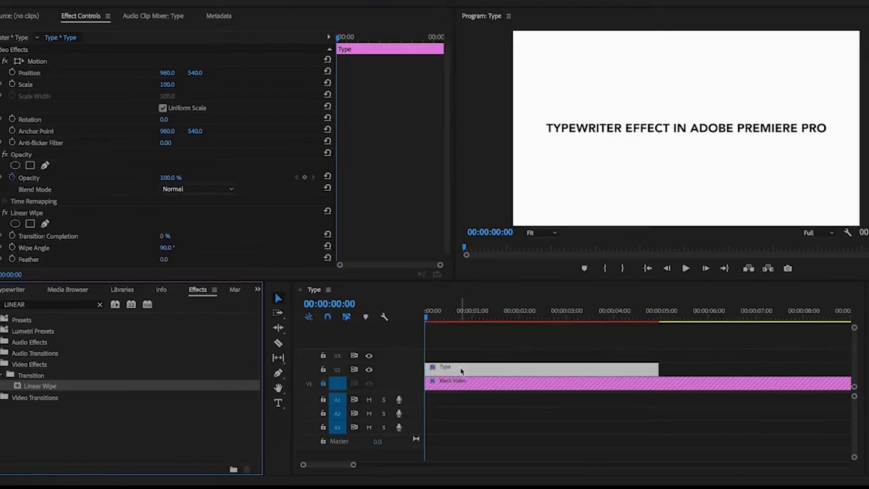
Test the Linear Wipe's direction with Transition Completion, then set its Wipe Angle to 270°
scroll(405, 198, down, 1)
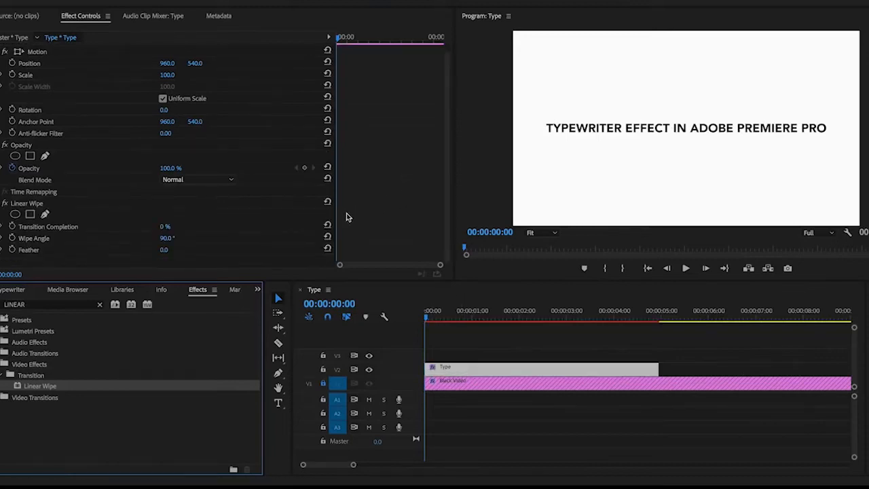
click(428, 318)
mouse_move(161, 228)
mouse_down()
mouse_move(201, 228)
mouse_move(175, 228)
mouse_up()
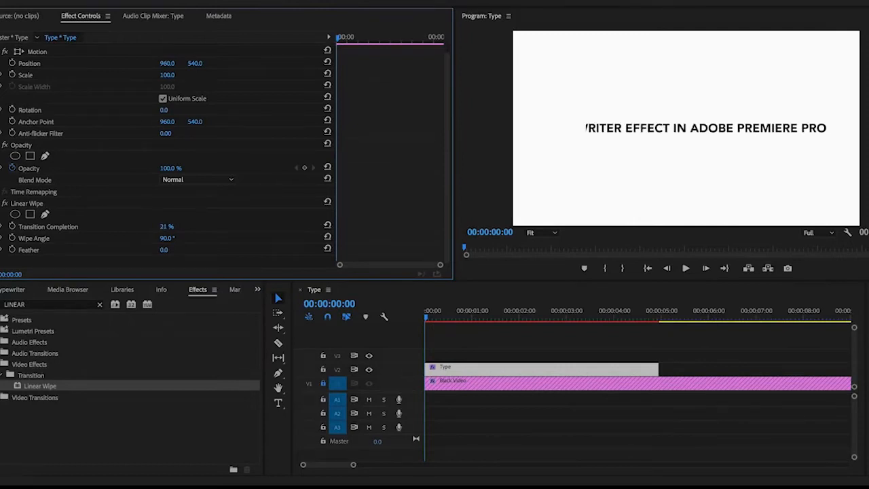
click(167, 238)
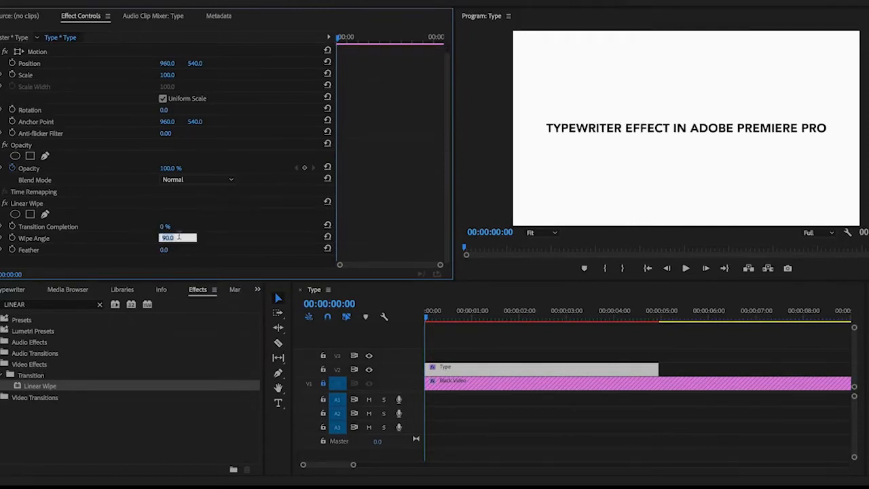
key(Return)
Keyframe the wipe's Transition Completion from 100% at the clip's start to 0% at 00:00:04:22, and play back the reveal
drag(168, 231, 227, 231)
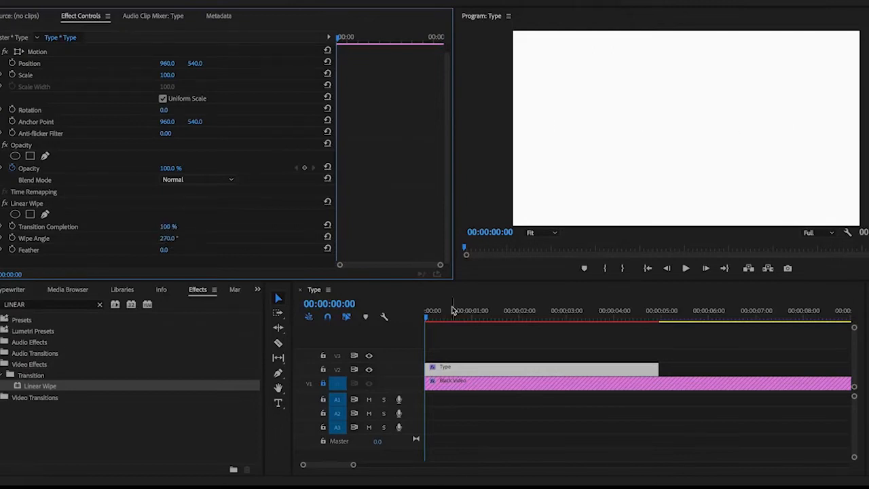
click(12, 226)
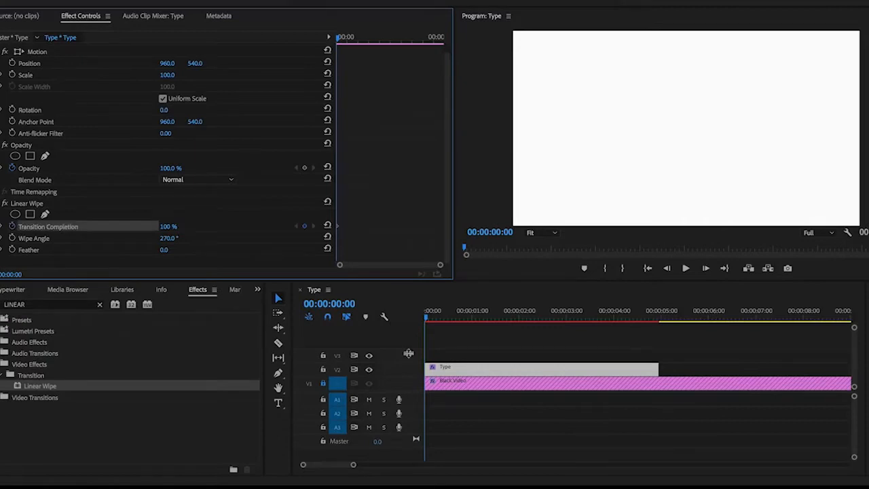
drag(537, 318, 658, 322)
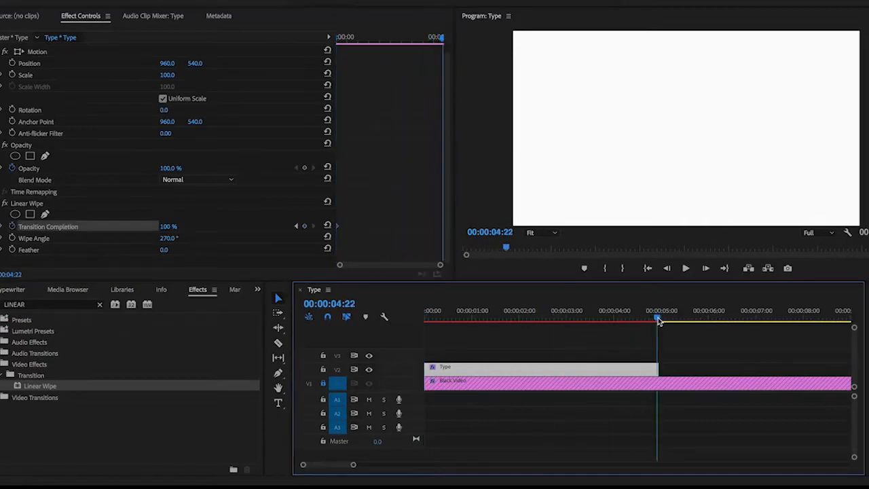
drag(173, 227, 105, 227)
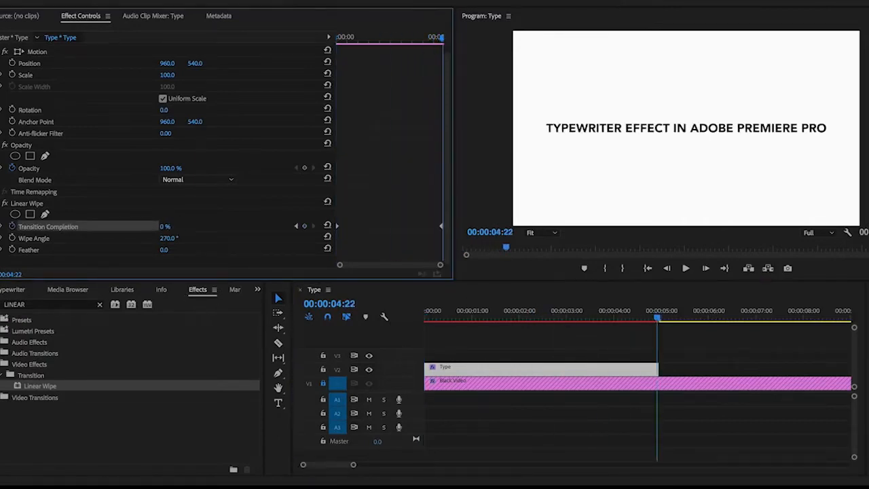
drag(646, 318, 386, 345)
key(space)
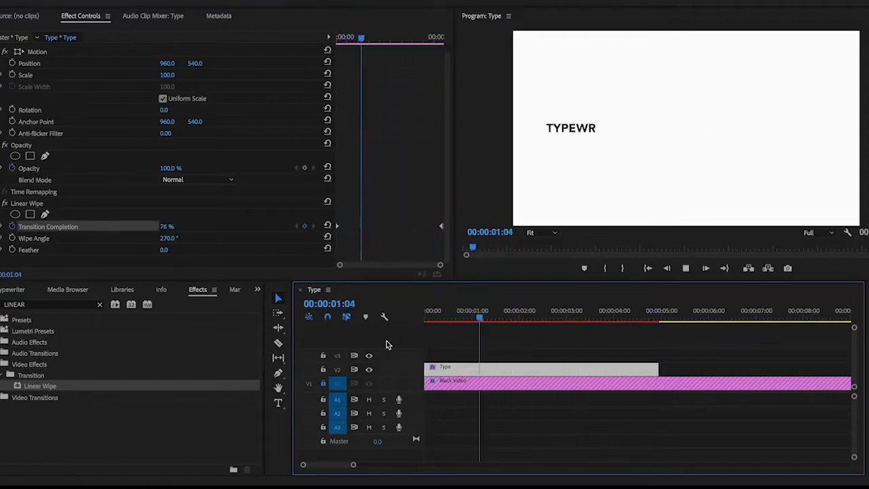
Speed up the reveal by moving the 0% Transition Completion keyframe earlier to about 00:00:01:18, previewing the playback
click(440, 227)
drag(440, 227, 400, 231)
drag(378, 41, 165, 74)
key(space)
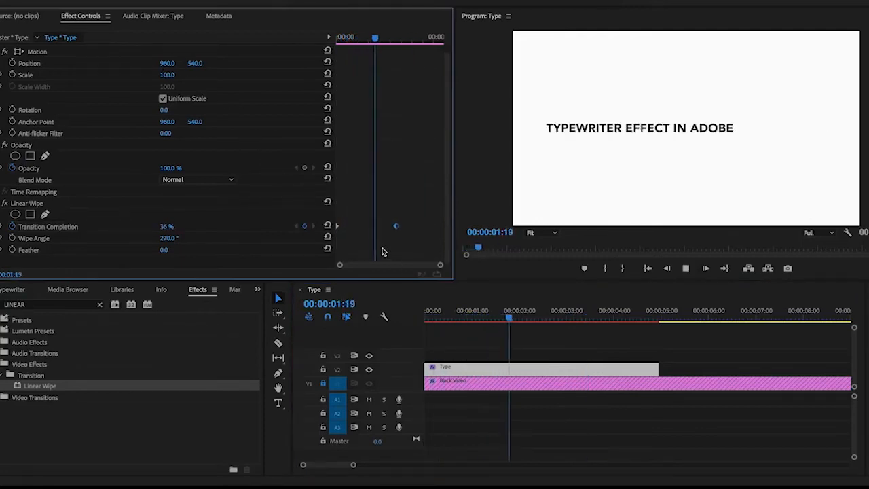
drag(579, 314, 407, 317)
key(space)
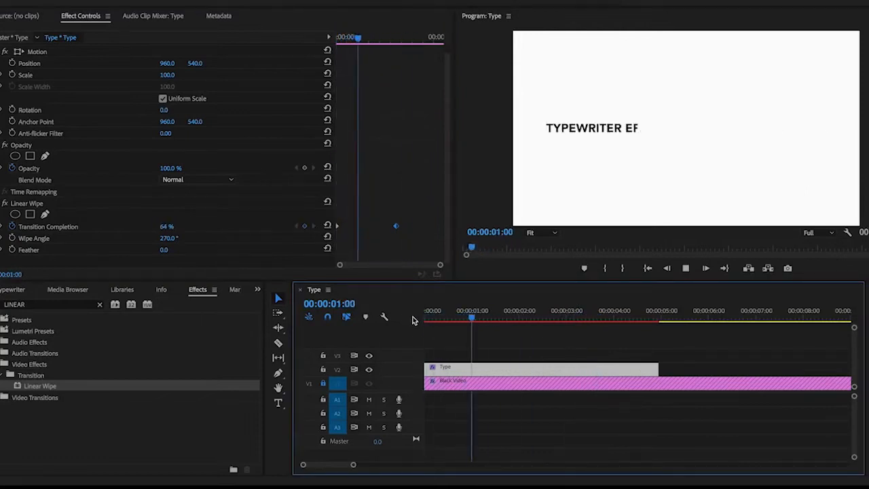
drag(396, 227, 380, 226)
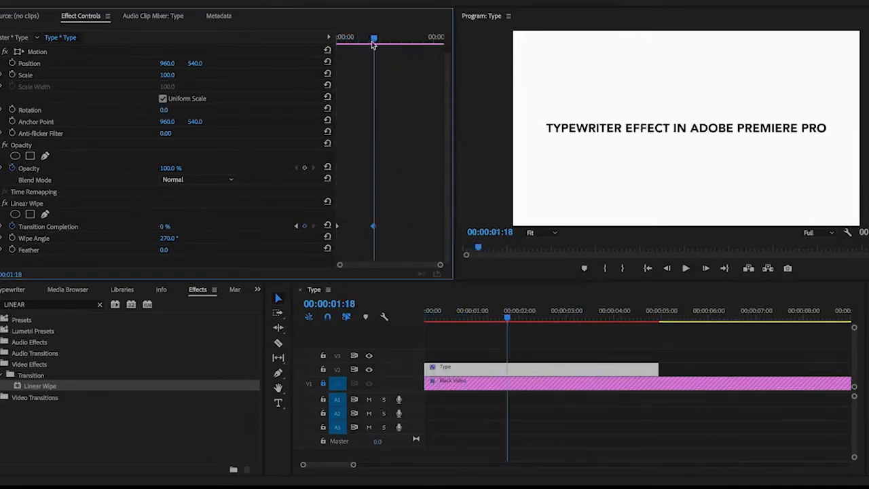
key(Home)
key(space)
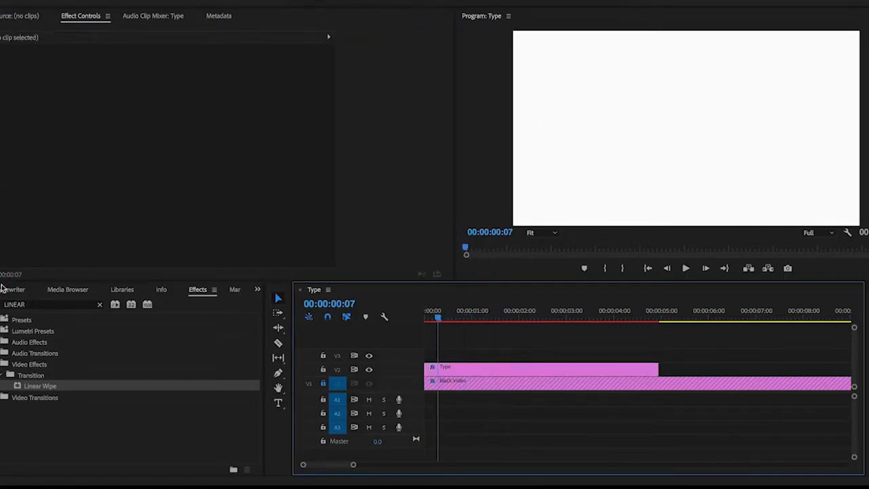
Place the Black Video item on track V3 above the Type clip, starting at the beginning of the sequence
click(22, 289)
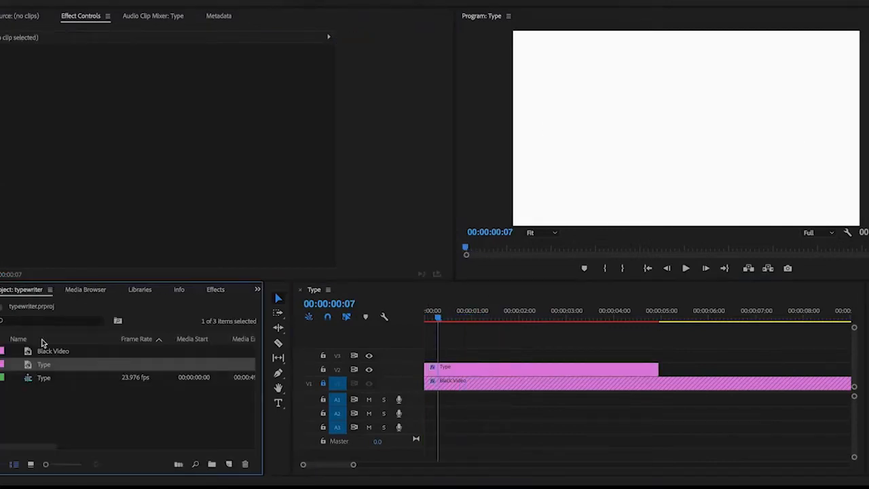
drag(43, 352, 442, 361)
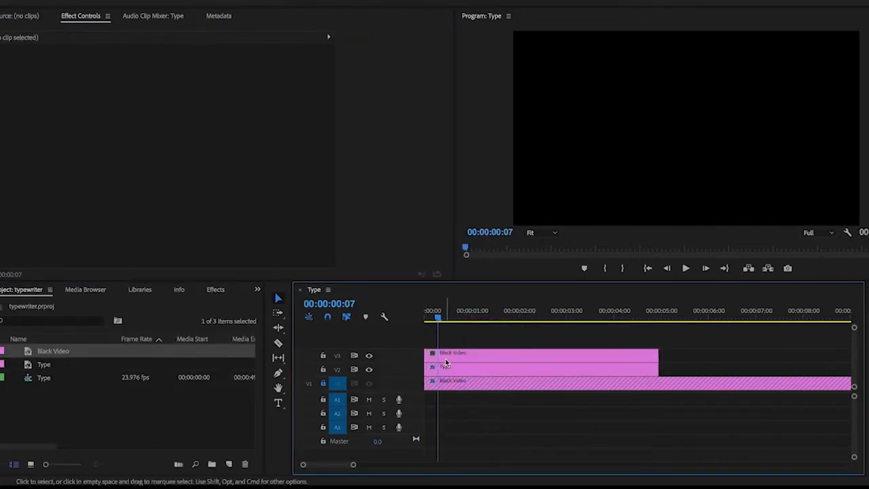
Turn off Uniform Scale for the Black Video clip on V3 and set its Scale Width to 0.3
click(163, 109)
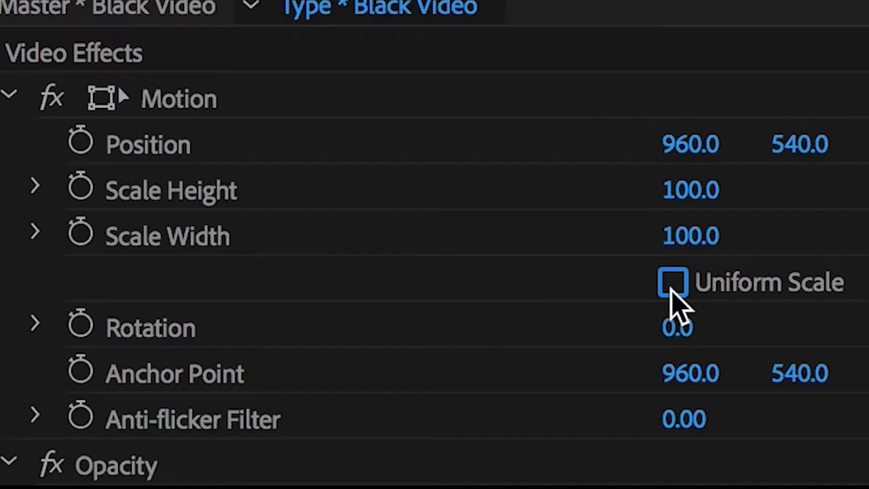
click(169, 96)
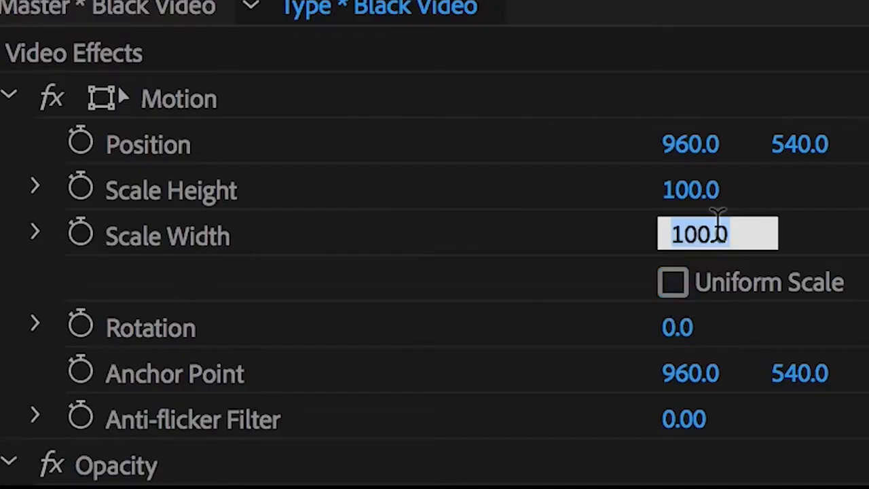
text(0.3)
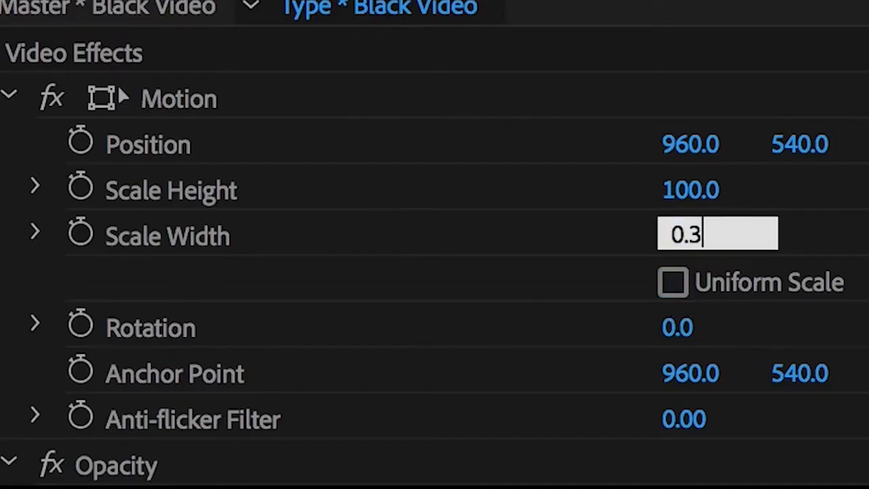
key(Return)
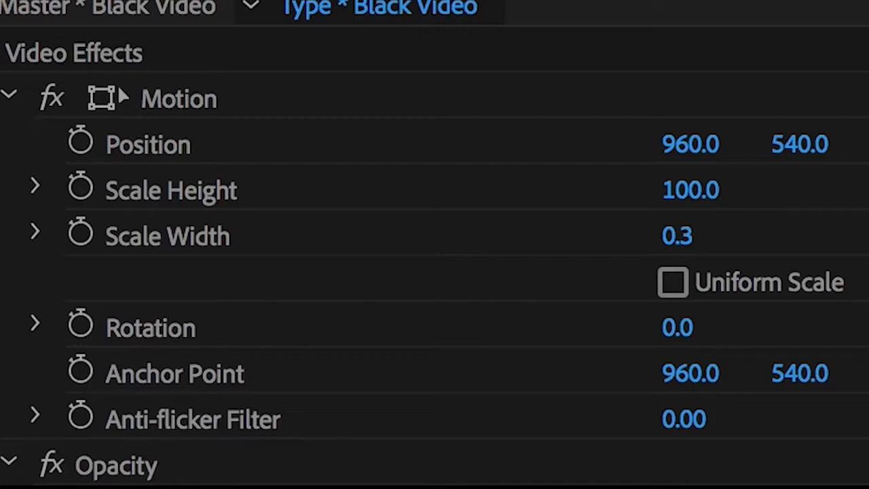
Set the Black Video clip's Scale Height to 10 and its horizontal Position to 174, just before the text
click(693, 190)
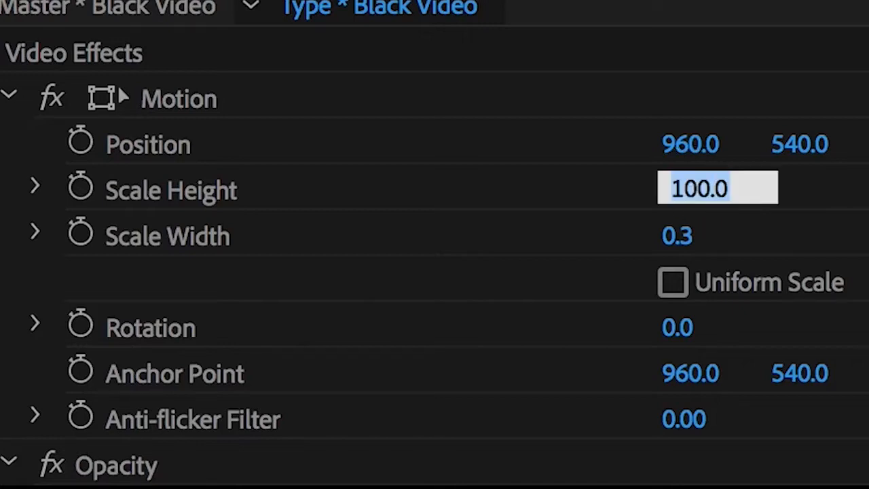
key(Return)
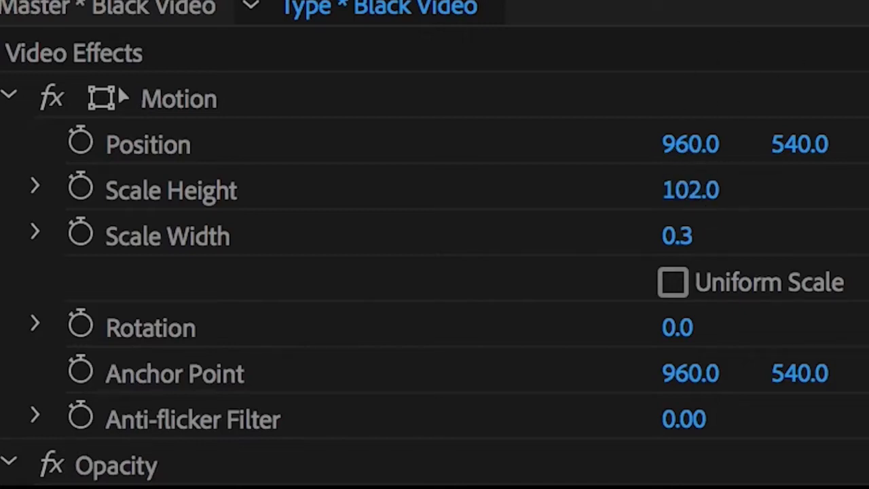
drag(756, 190, 628, 190)
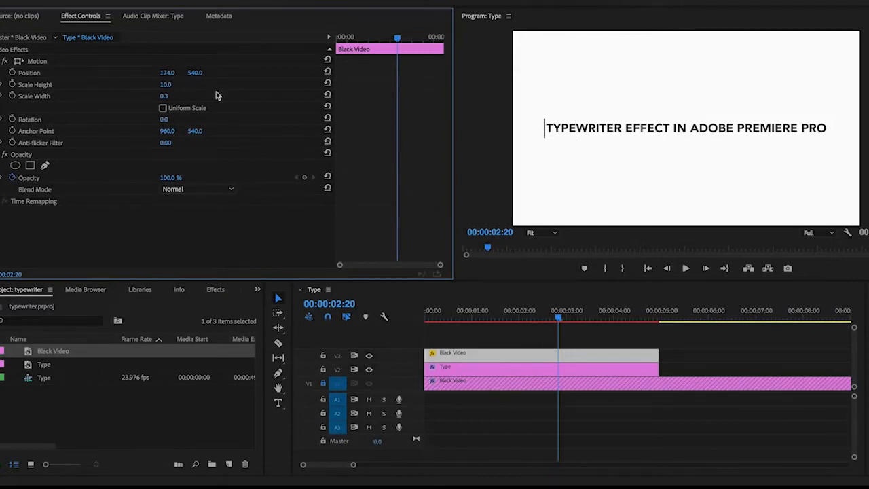
Keyframe the cursor's Position at 00:00:00:16 and again at 00:00:02:05 with a horizontal value of 1753, past the end of the text
drag(559, 318, 459, 331)
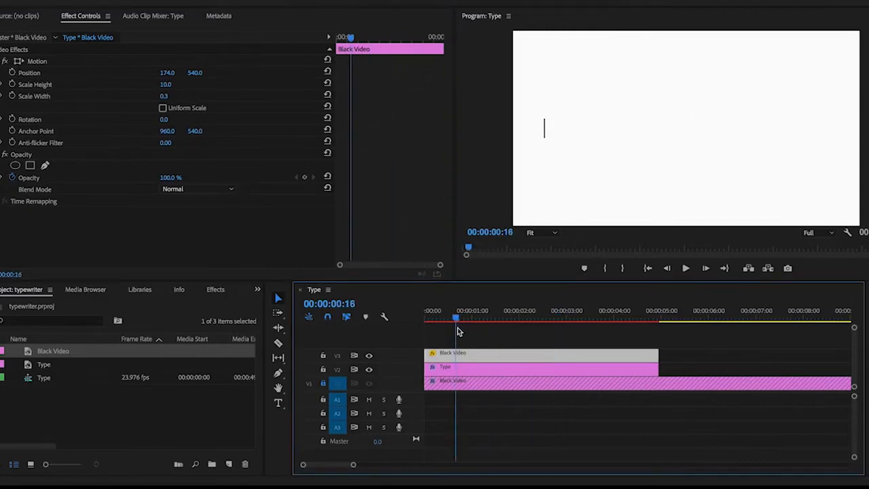
click(12, 73)
click(362, 38)
drag(362, 37, 385, 44)
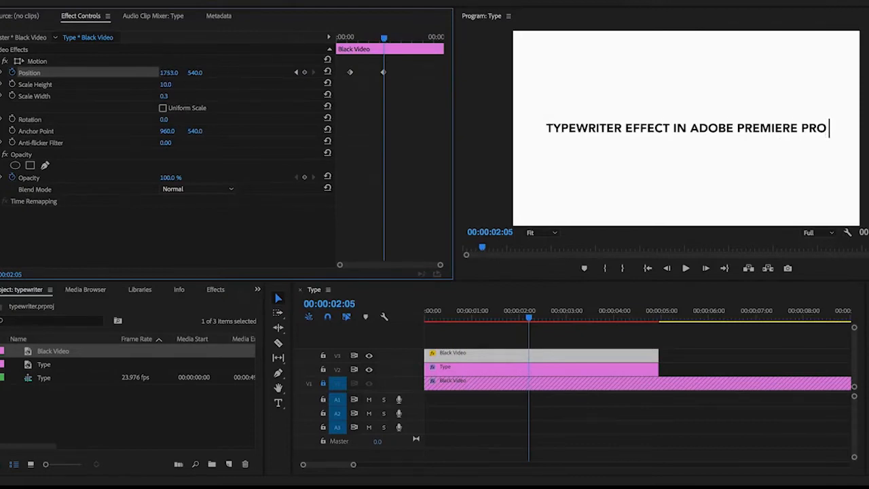
Move the second Position keyframe slightly earlier so the cursor follows the text reveal, and play back from the start
drag(380, 41, 361, 39)
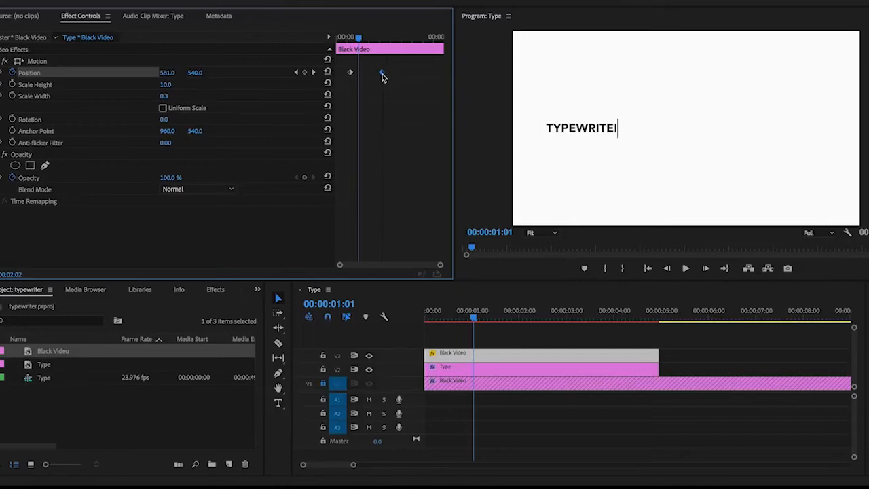
drag(359, 39, 337, 38)
key(space)
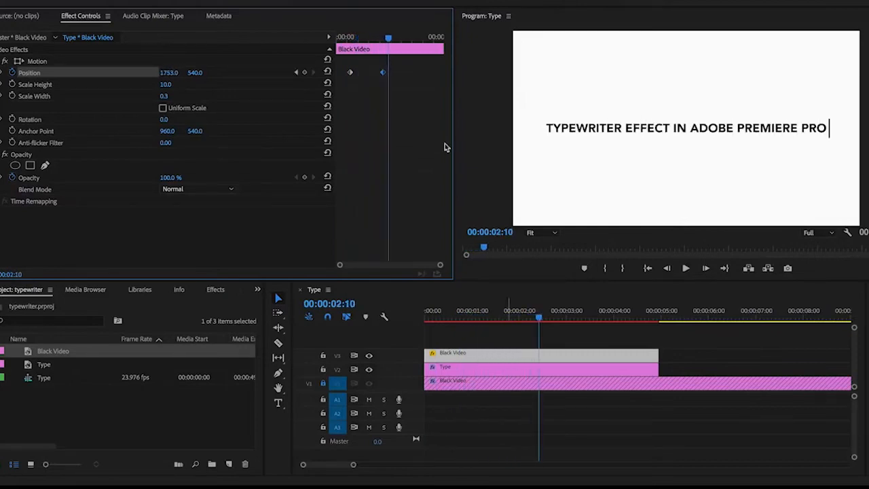
Keyframe the cursor's Opacity at 0% on the first frame and 100% at 00:00:00:04
drag(385, 45, 337, 49)
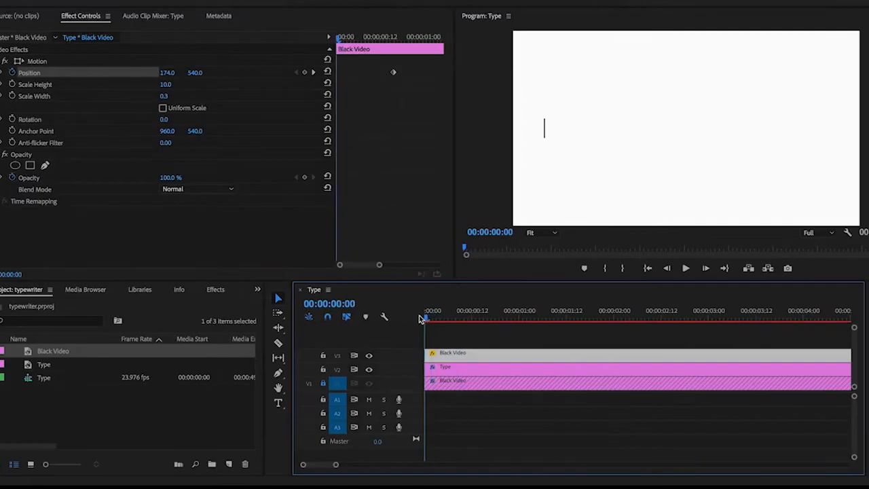
mouse_move(174, 178)
mouse_down()
mouse_move(163, 178)
mouse_move(175, 178)
mouse_up()
key(Right)
key(Right)
key(Right)
key(Right)
mouse_move(422, 248)
mouse_down()
mouse_move(489, 248)
mouse_move(421, 248)
mouse_up()
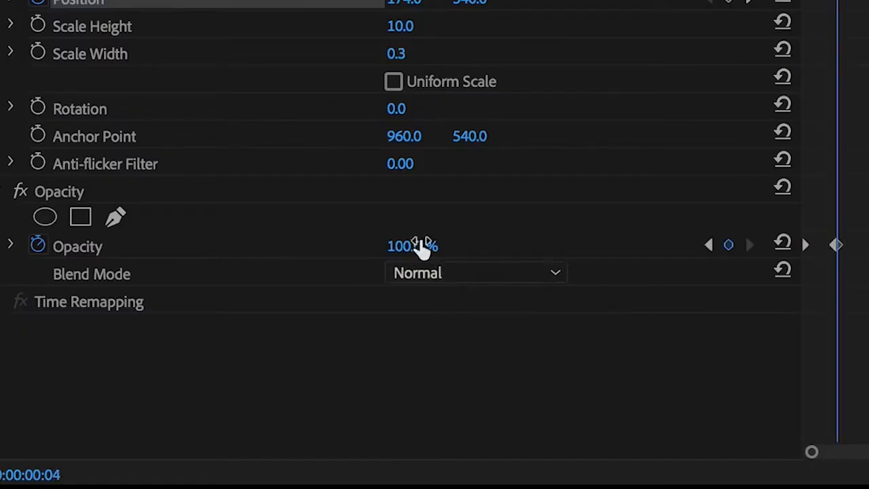
Add a 0% Opacity keyframe at 00:00:00:08 and play back the cursor's blink from the start
key(Right)
key(Right)
key(Right)
key(Right)
drag(421, 246, 353, 246)
key(Home)
key(space)
key(space)
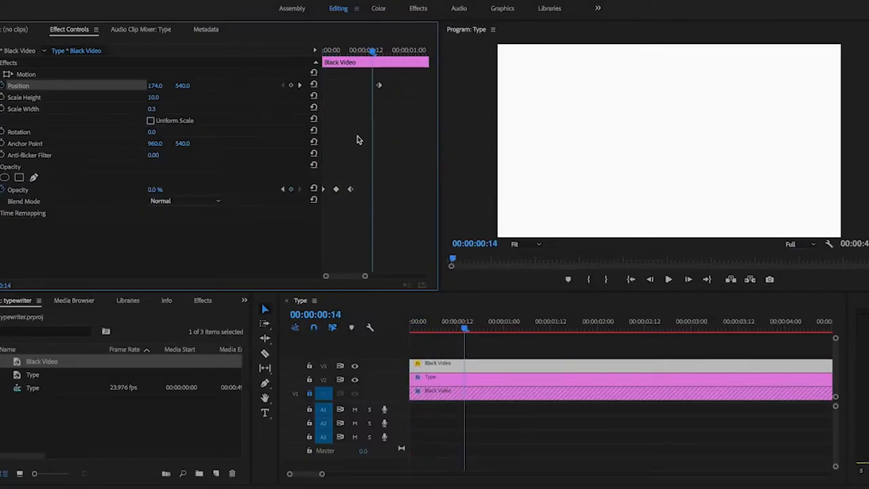
Copy the three Opacity keyframes and paste them at 00:00:00:08 to repeat the blink
click(340, 51)
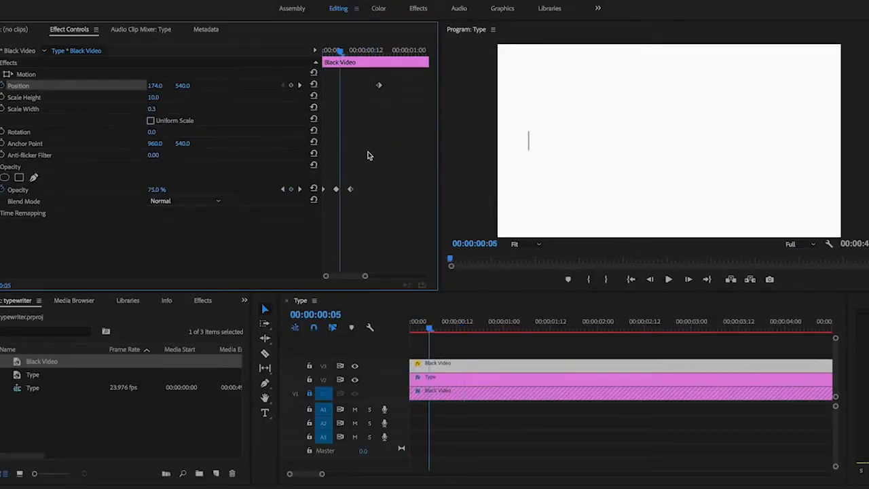
click(368, 155)
click(351, 52)
drag(363, 189, 297, 194)
Extend the blinking by pasting copies of the accumulated Opacity keyframes at 00:00:00:16 and 00:00:01:08
drag(384, 52, 381, 54)
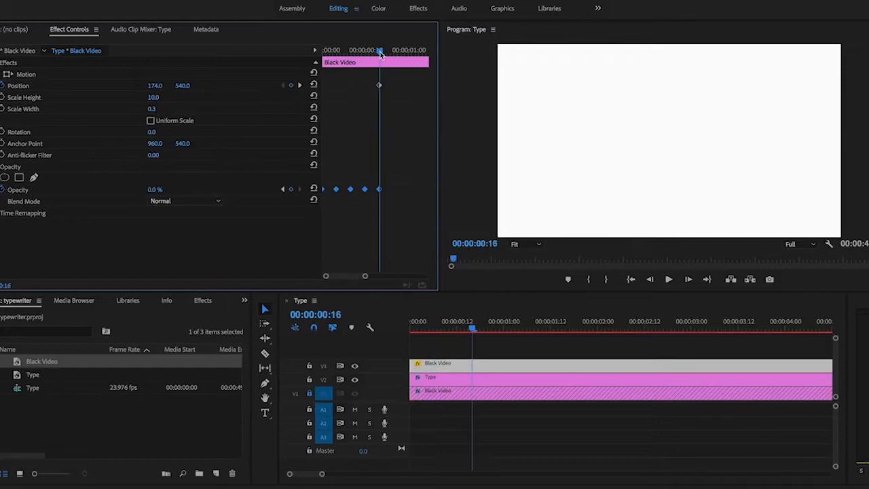
key(minus)
drag(402, 178, 259, 203)
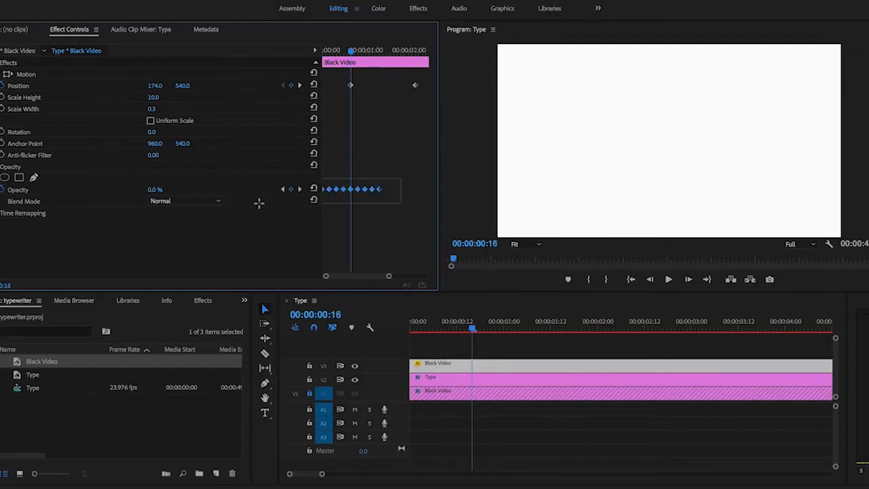
drag(374, 52, 383, 51)
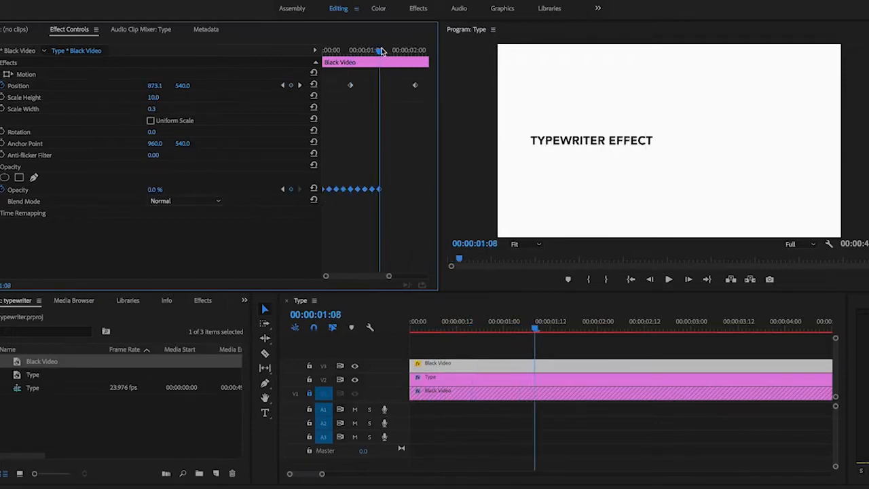
key(minus)
Copy all the Opacity keyframes, paste them at 00:00:02:16, and play the finished typewriter animation from the start
drag(400, 181, 270, 200)
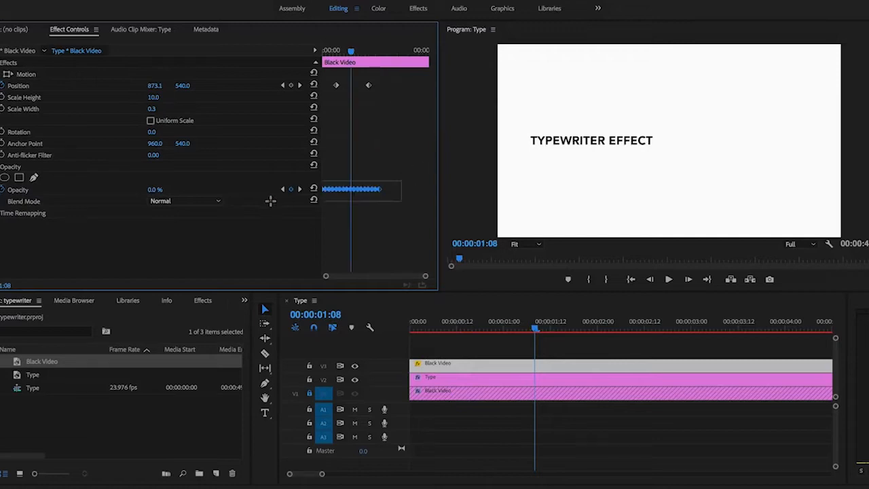
drag(373, 56, 379, 56)
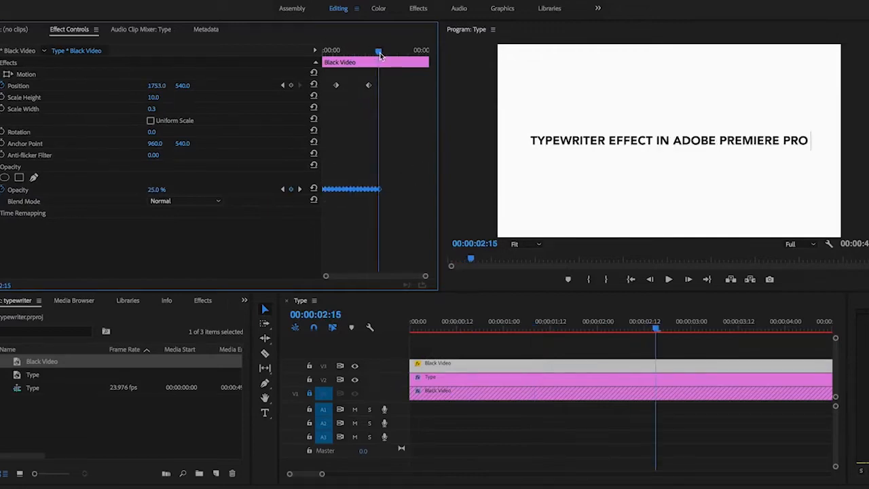
key(Right)
key(equal)
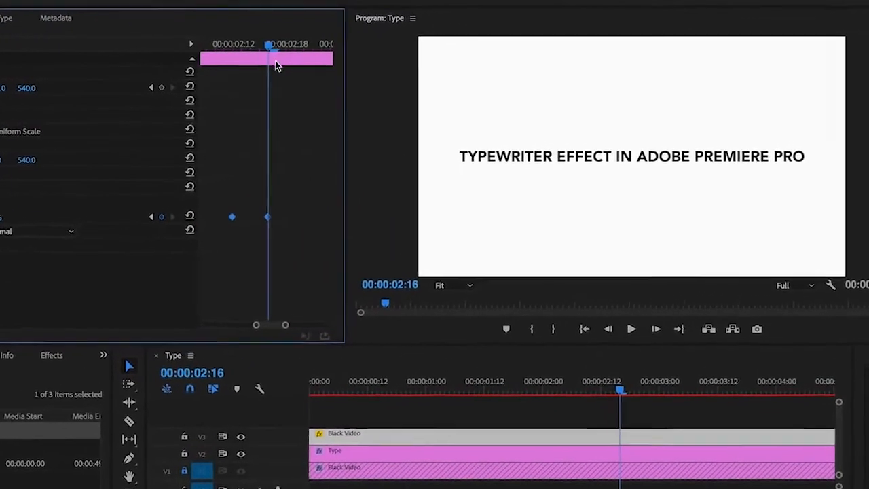
key(super+v)
key(minus)
key(minus)
key(minus)
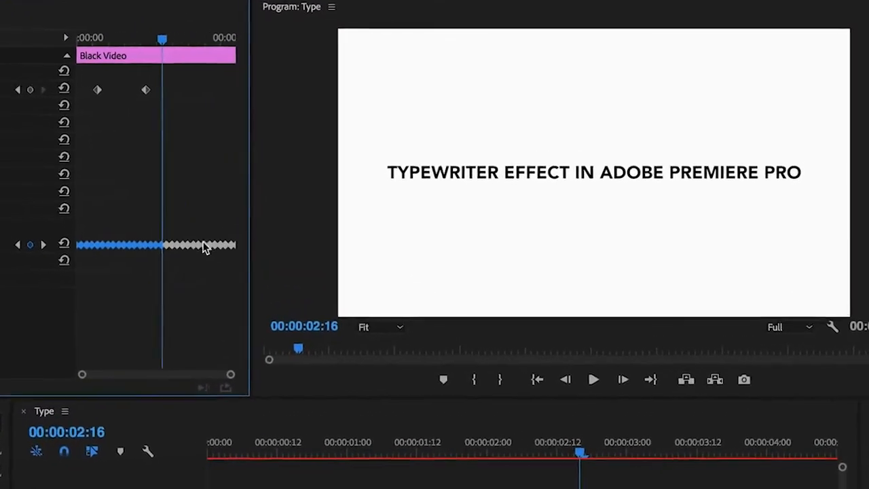
drag(221, 44, 247, 44)
drag(143, 39, 17, 39)
key(space)
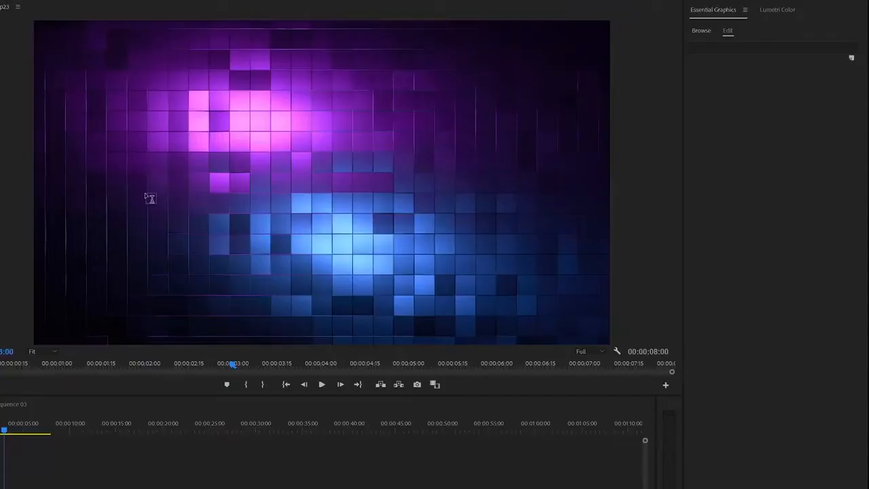
Add a large pink NEON title in Reef Bold over the geometric wall clip and duplicate it onto tracks V3 and V4
click(151, 198)
text(NEON)
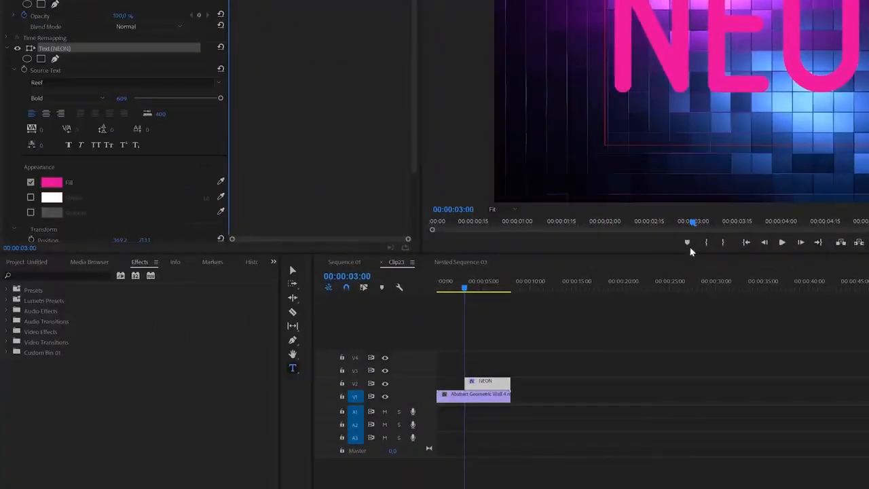
alt+drag(489, 383, 500, 359)
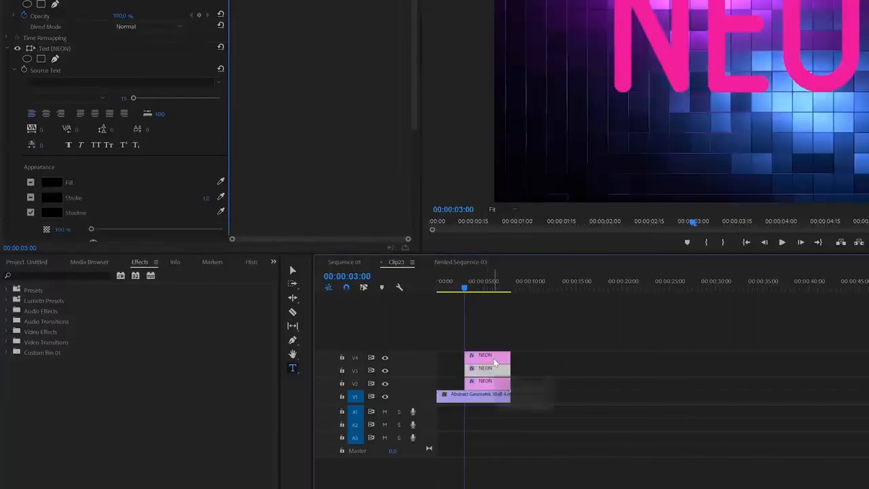
Find the Gaussian Blur effect and apply it to the NEON copy on track V4
click(64, 277)
text(gaus)
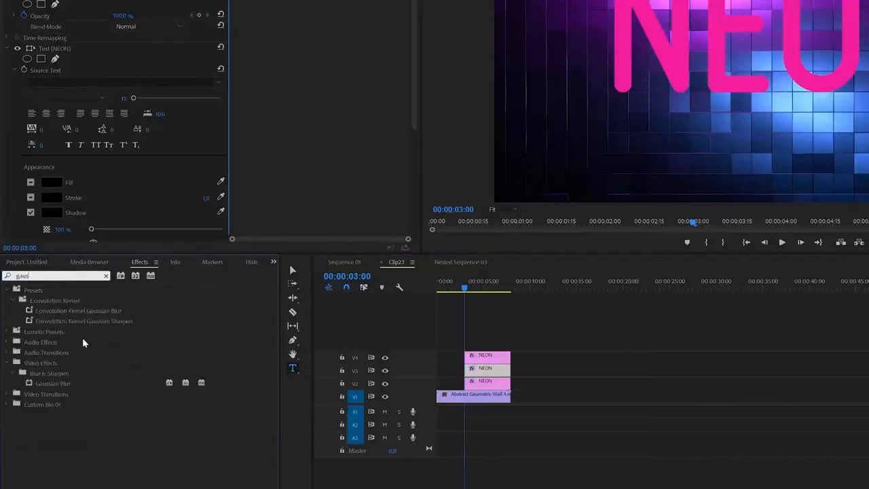
click(58, 385)
drag(57, 382, 490, 357)
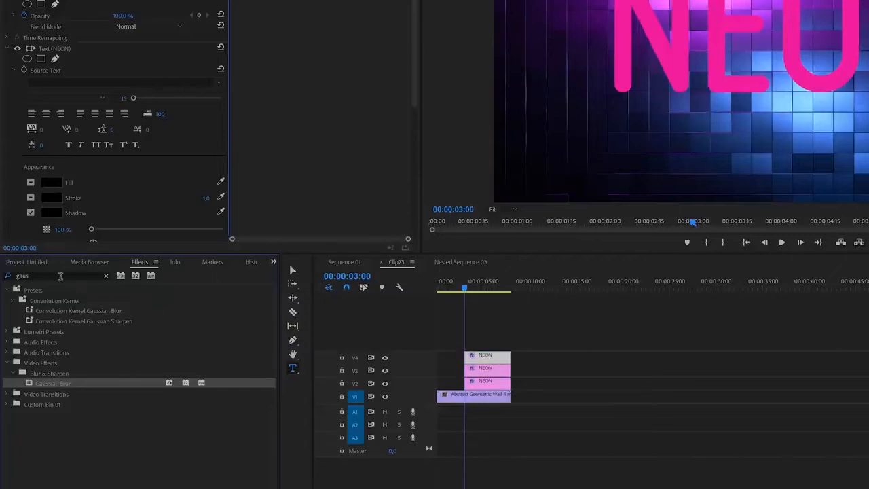
Find the Camera Blur effect and apply it to the NEON copy on track V3
double_click(61, 276)
text(a bl)
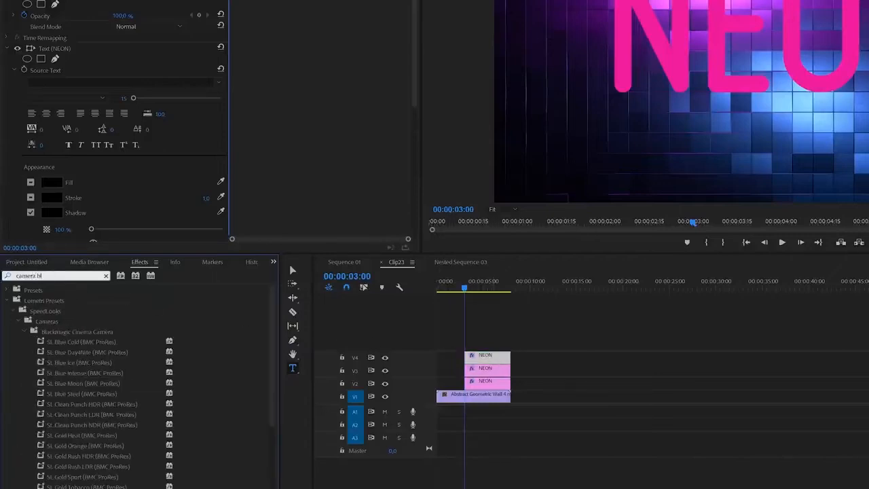
text(u)
drag(168, 353, 501, 375)
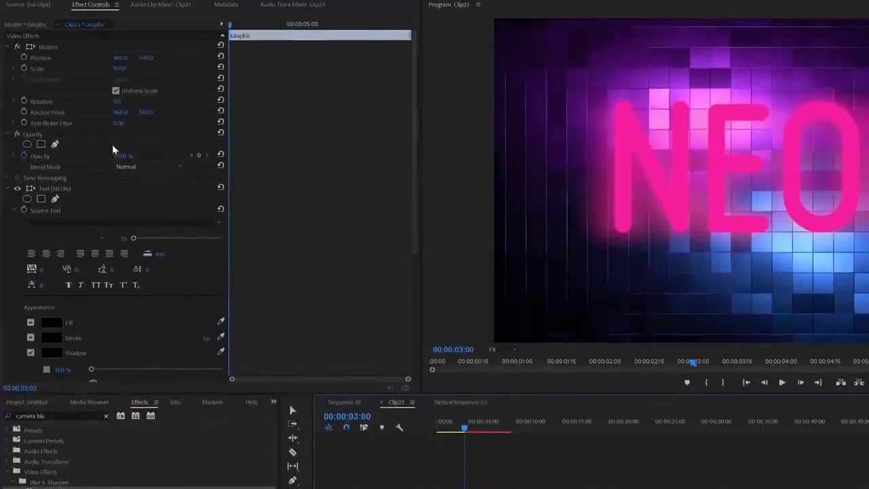
Set the V3 NEON copy's Opacity to 30% and its Camera Blur Percent Blur to 100
click(121, 156)
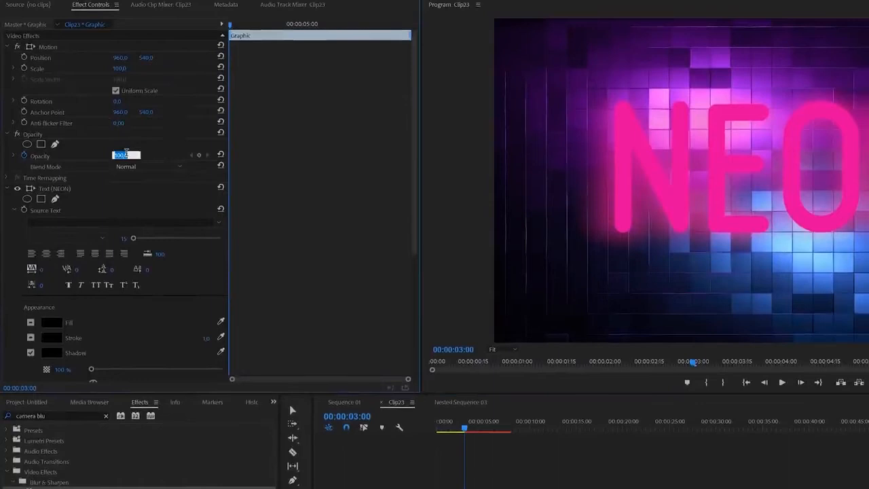
text(30)
key(Return)
drag(415, 169, 415, 294)
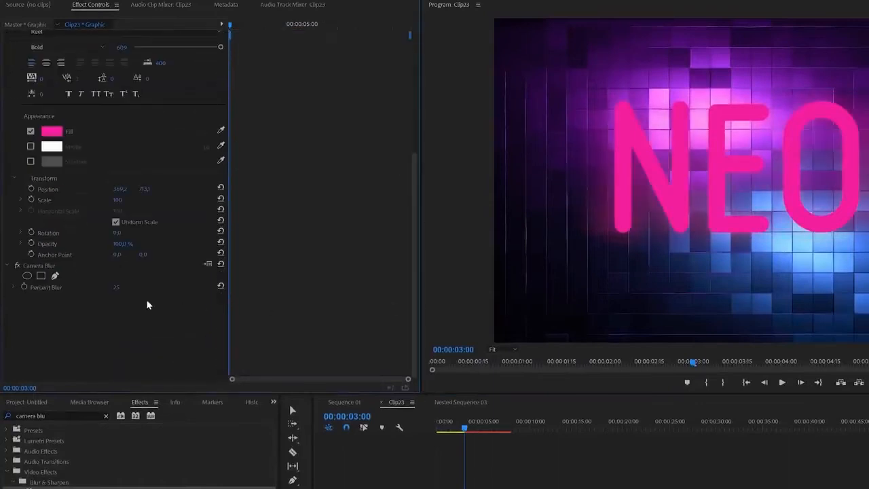
text(100)
key(Return)
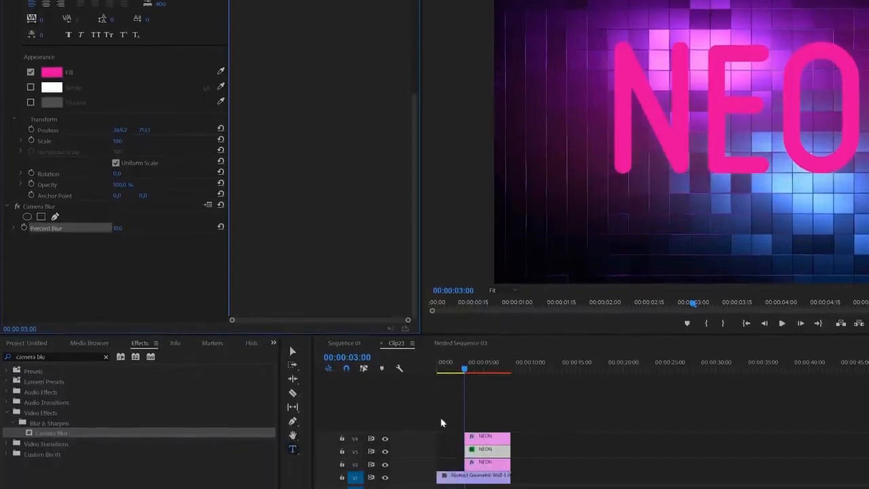
Adjust the Gaussian Blur Blurriness of the V4 NEON copy to about 69
click(487, 440)
drag(415, 179, 429, 333)
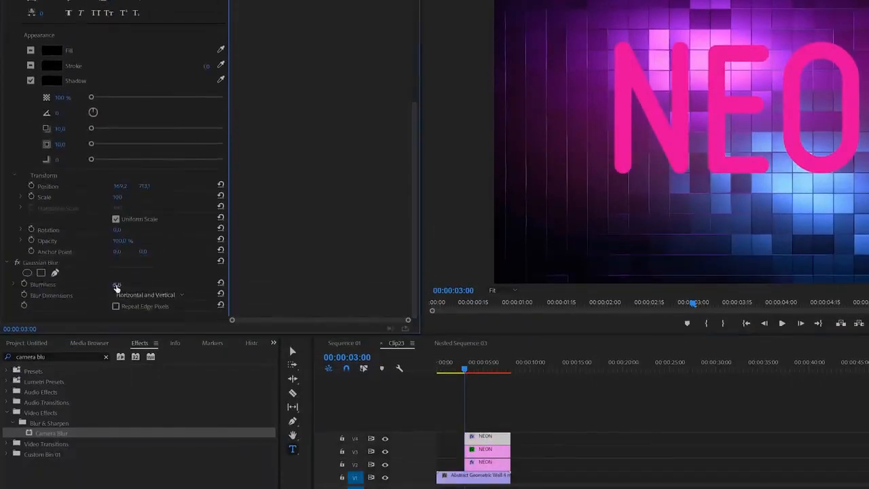
drag(117, 284, 182, 284)
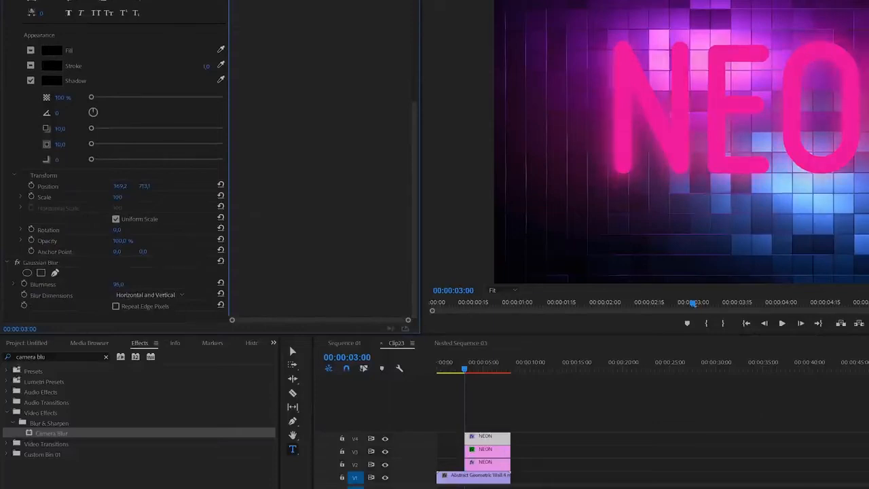
drag(119, 285, 62, 285)
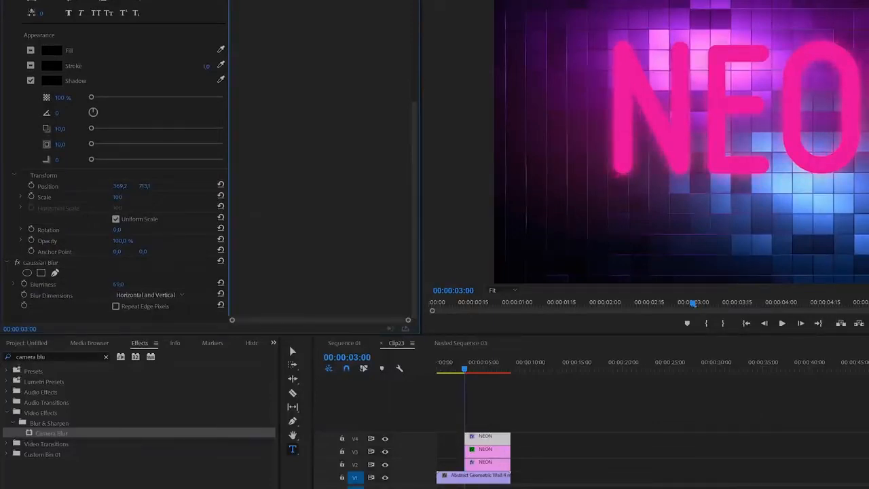
Change the fill colour of the base NEON text on track V2 to a lighter pink
click(503, 465)
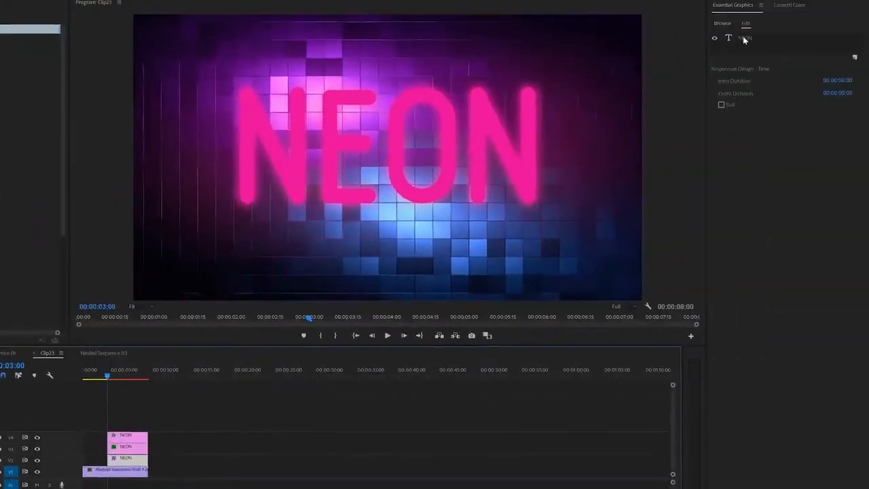
click(744, 39)
click(736, 313)
drag(260, 357, 256, 361)
click(427, 256)
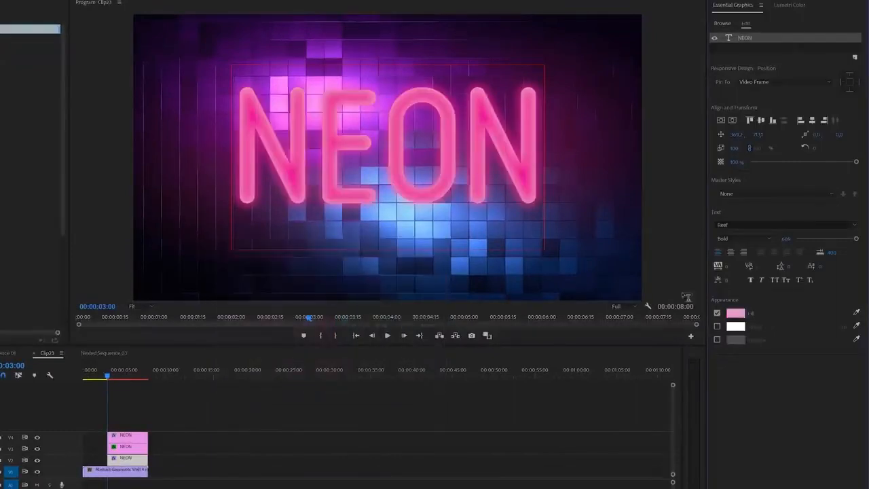
click(740, 315)
drag(268, 362, 295, 362)
click(422, 256)
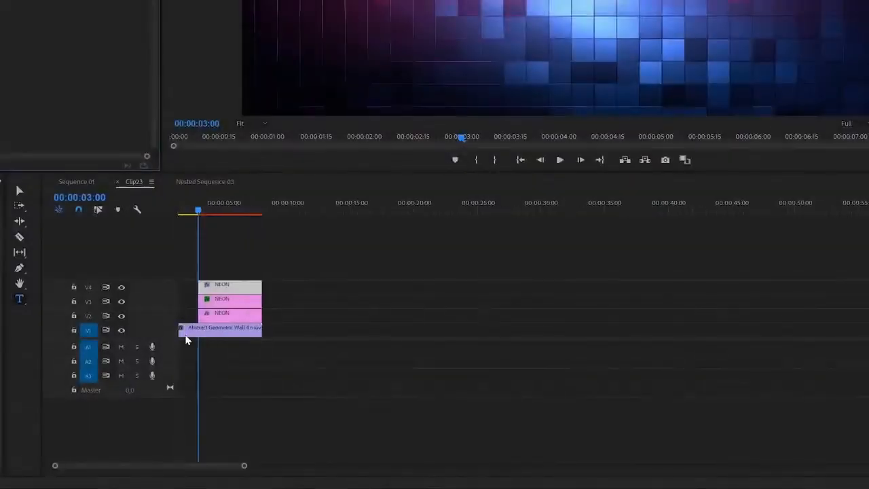
Split the NEON copies on tracks V4 and V3 at 00:00:03:08 and again one frame further on
drag(121, 467, 104, 466)
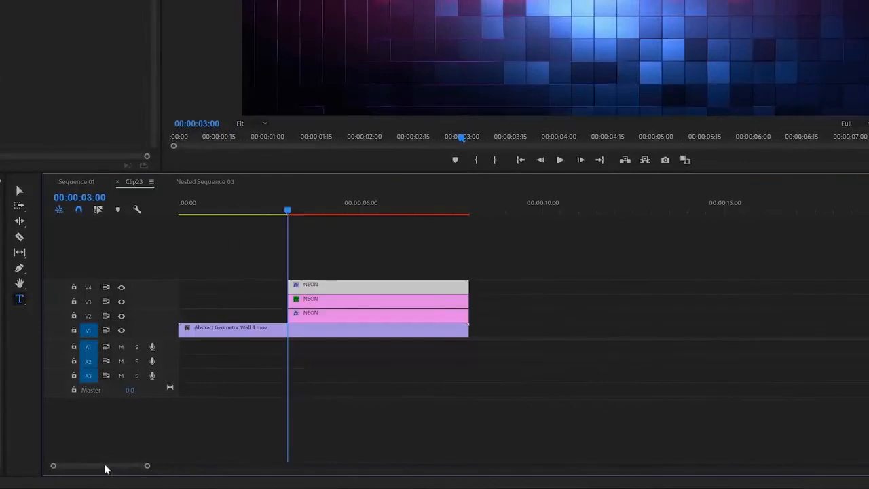
key(=)
key(=)
drag(284, 215, 301, 211)
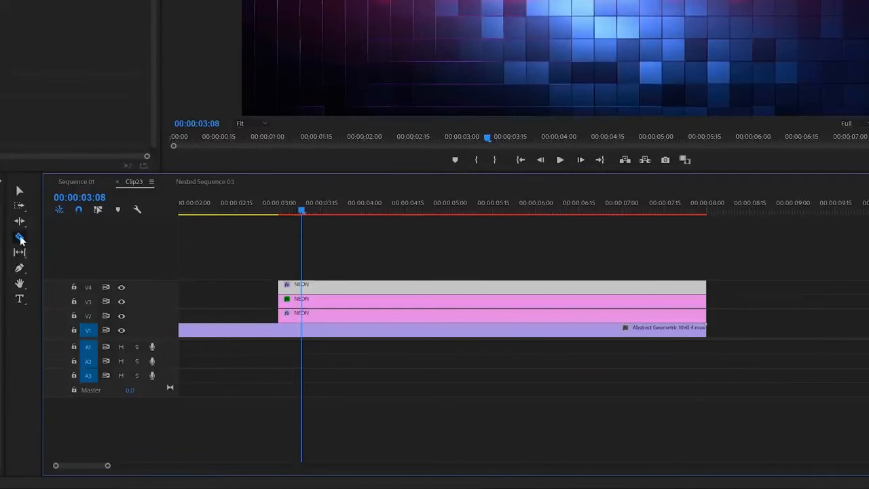
click(302, 286)
click(303, 299)
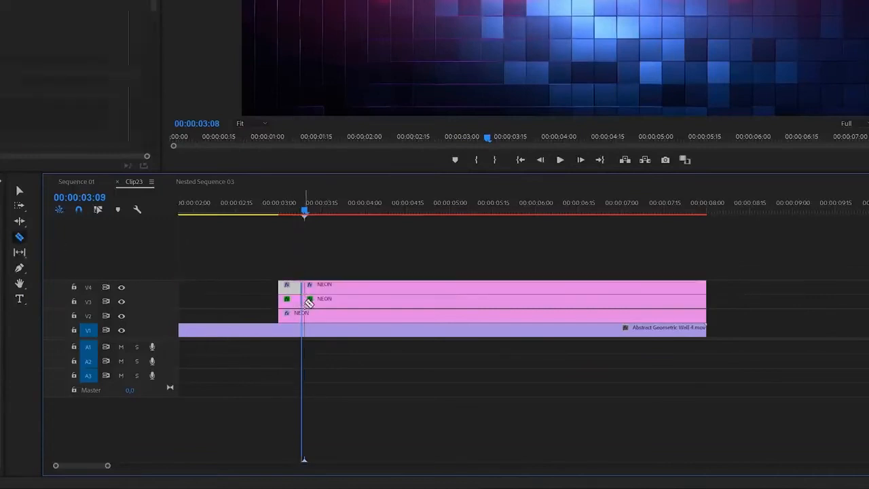
click(304, 285)
click(304, 299)
Split the V4 and V3 NEON copies again on two consecutive frames, the second at 00:00:03:14
key(Right)
key(Right)
key(Right)
key(Right)
click(316, 285)
key(Right)
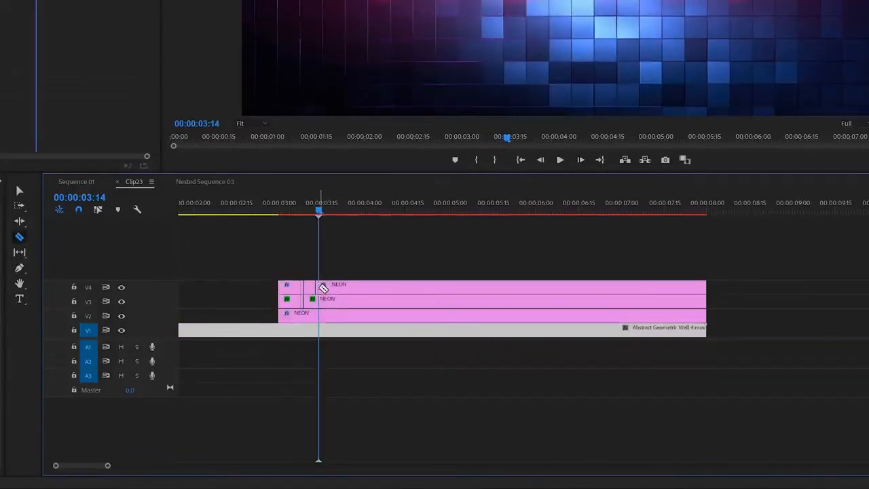
click(319, 299)
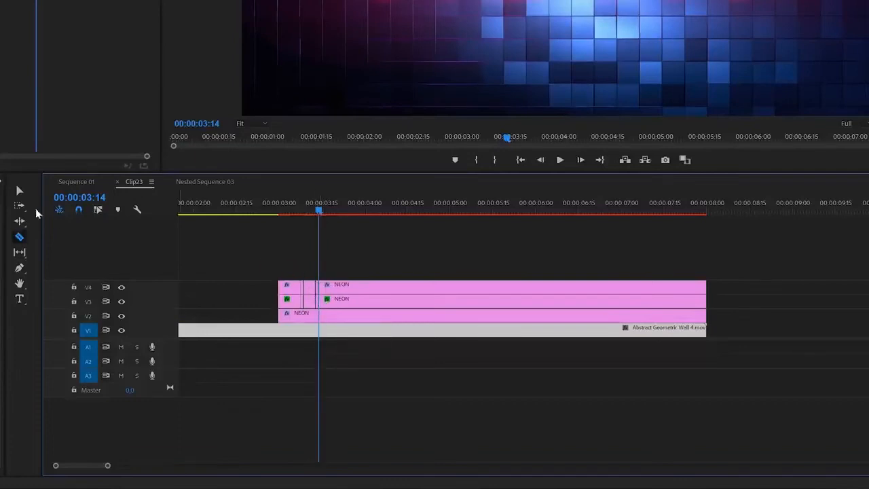
Delete the one-frame pieces of the V4 and V3 NEON copies and play the flicker from the title's start
click(21, 192)
click(303, 289)
key(Delete)
click(303, 303)
key(Delete)
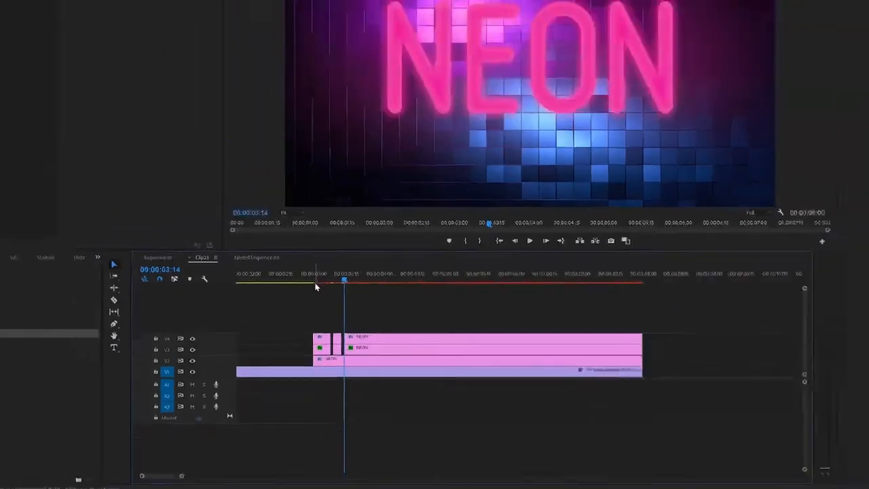
click(286, 209)
key(space)
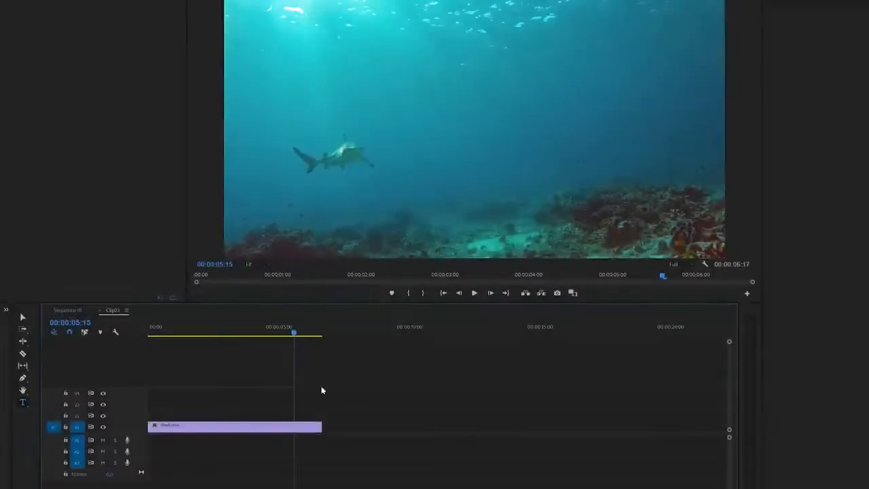
Add a text layer reading SHARK over the underwater shark clip
click(23, 404)
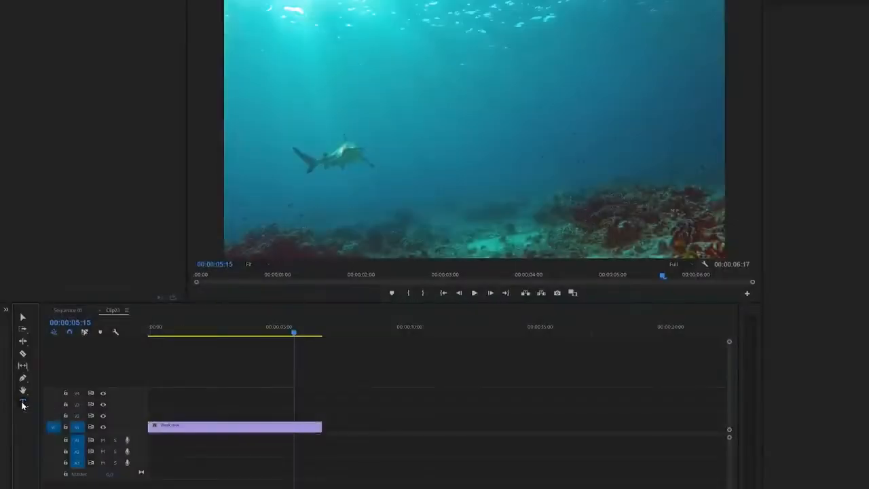
click(278, 117)
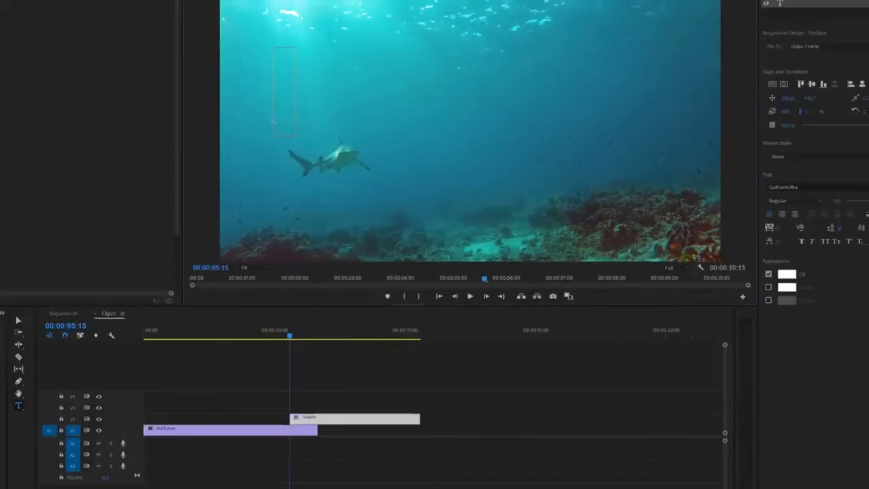
text(SHARK)
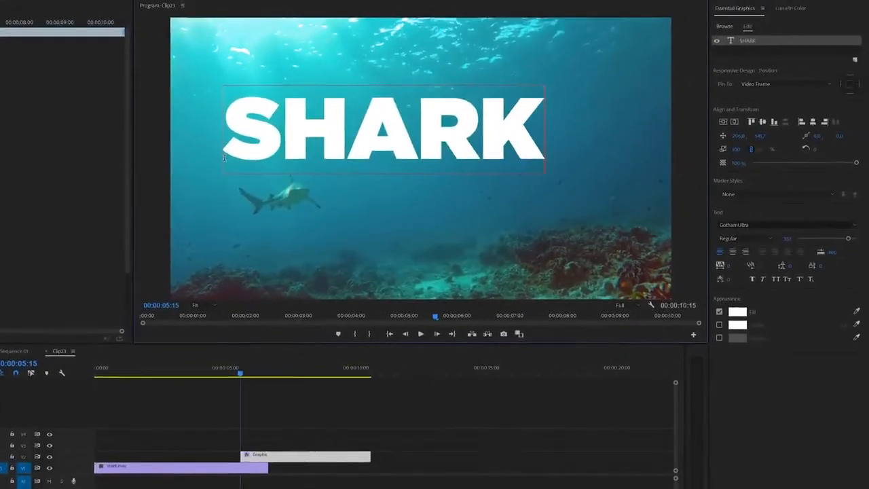
Centre the SHARK text vertically and horizontally in the frame and fit its clip to the full length of the shark clip
click(724, 122)
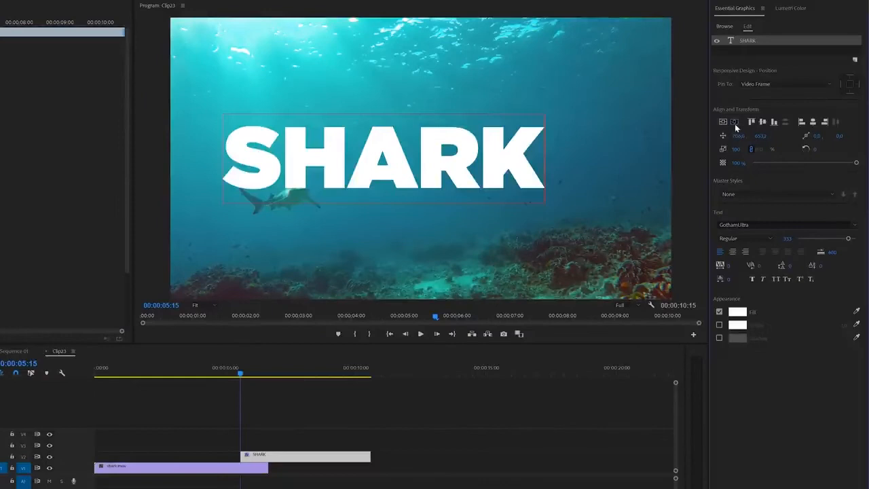
click(735, 122)
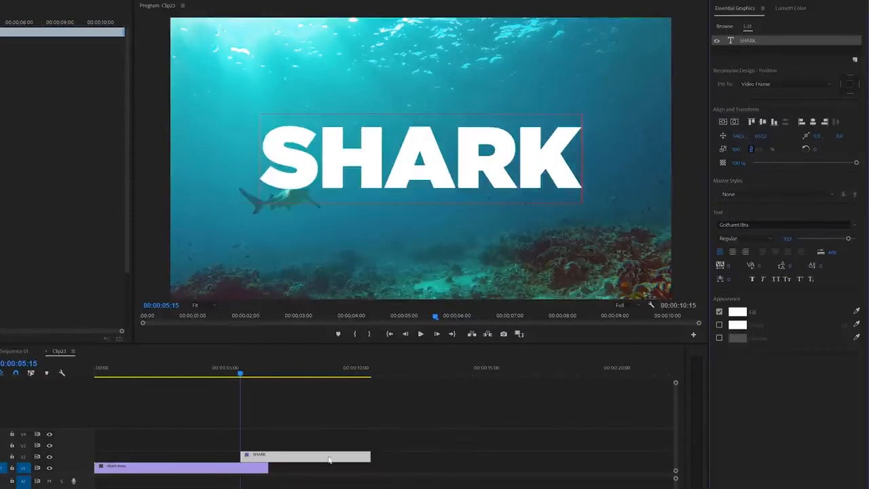
drag(313, 460, 267, 458)
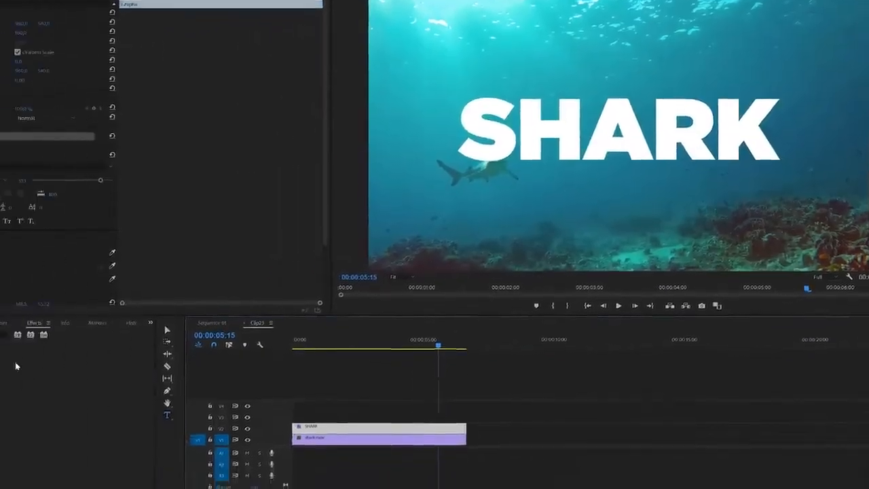
Find the Turbulent Displace effect and apply it to the SHARK title on track V2
text(turb)
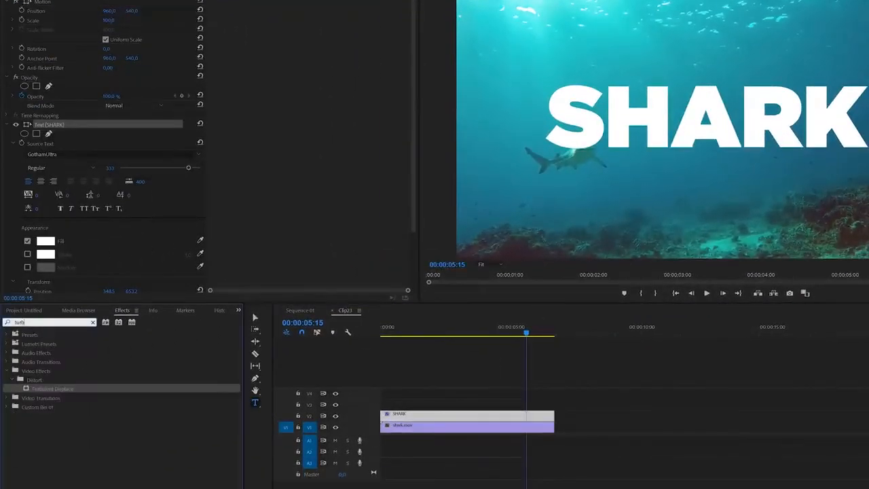
click(55, 391)
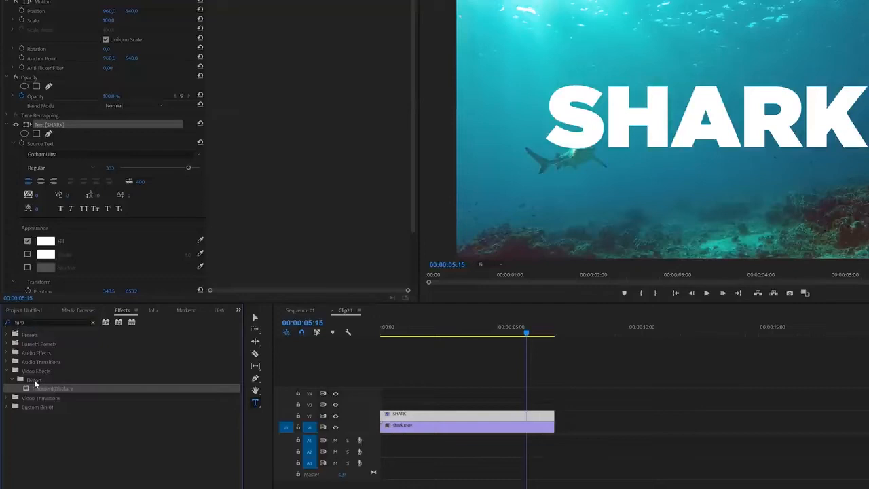
drag(401, 409, 401, 414)
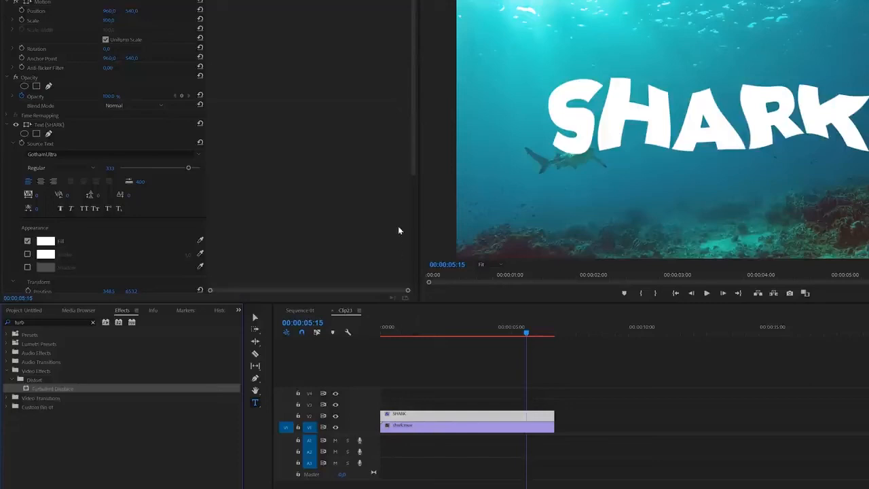
Keyframe the Offset (Turbulence) X value from about -374 near the clip's start to 960 at its end, and set Complexity to 1,5
drag(411, 161, 411, 288)
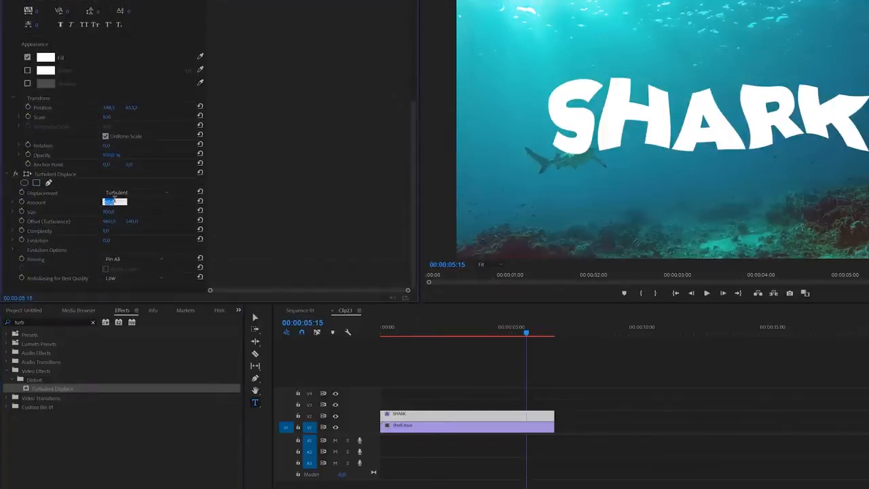
click(22, 221)
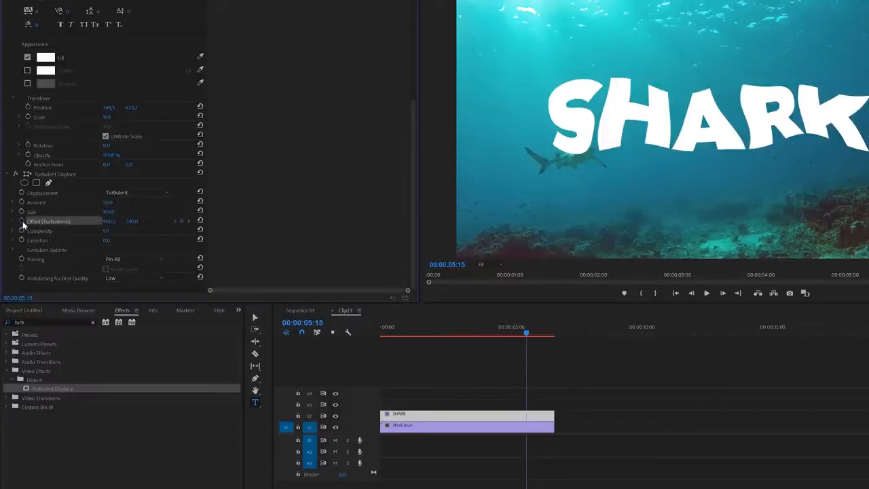
drag(420, 297, 429, 295)
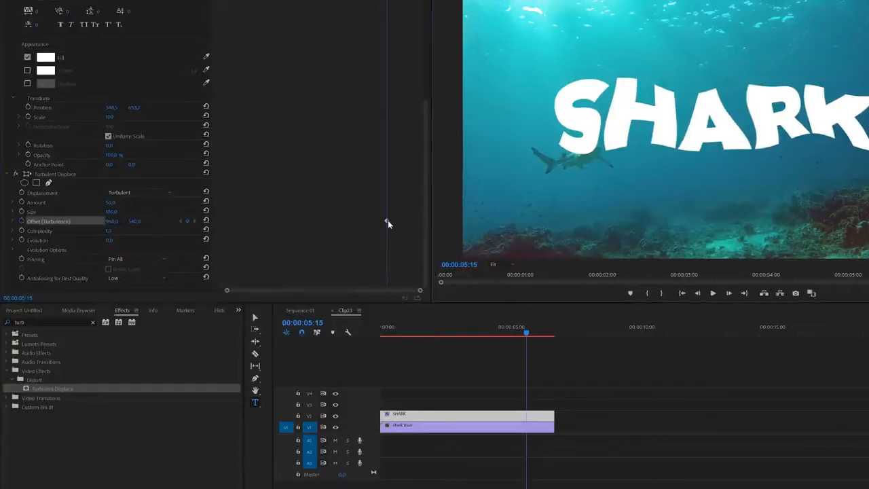
drag(383, 222, 425, 226)
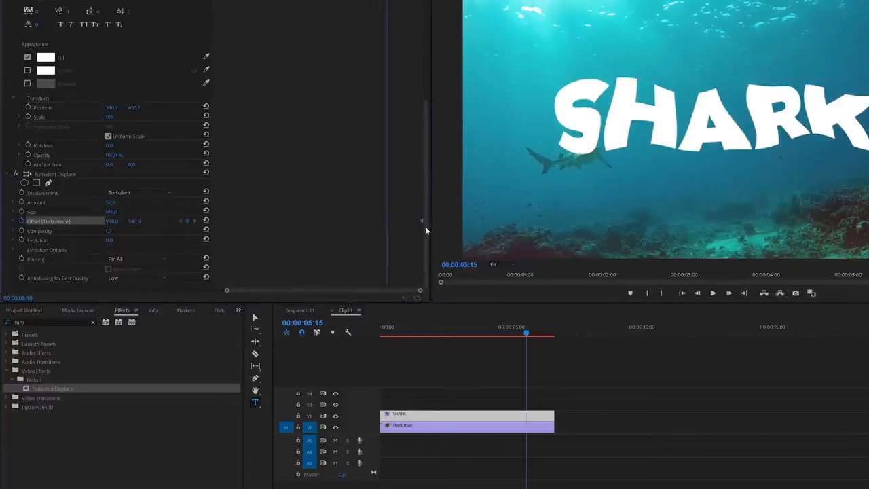
drag(115, 225, 68, 224)
click(186, 221)
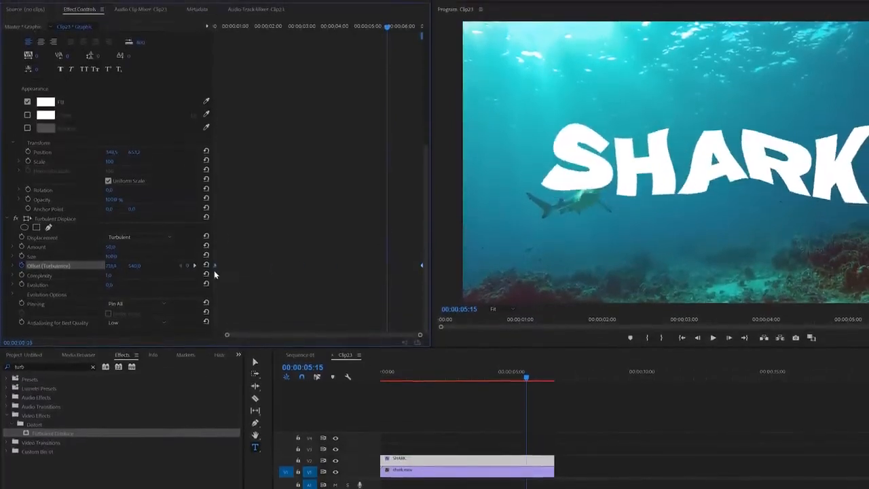
drag(214, 271, 211, 271)
drag(266, 28, 304, 87)
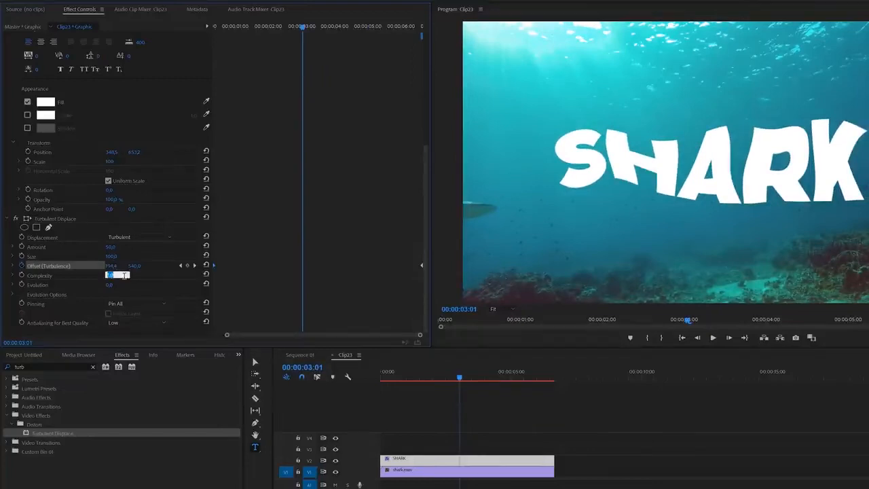
key(Return)
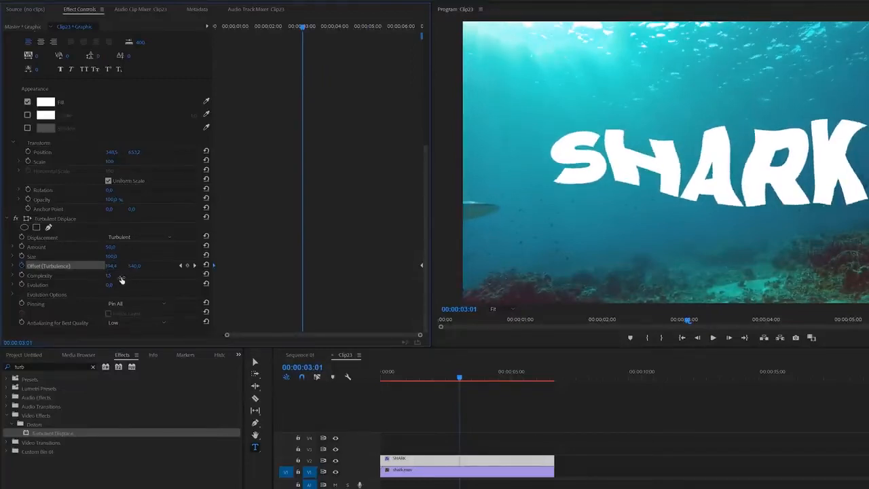
Keyframe the Turbulent Displace Evolution to reach 10 at the clip's end, and play the animated title from the beginning
click(21, 284)
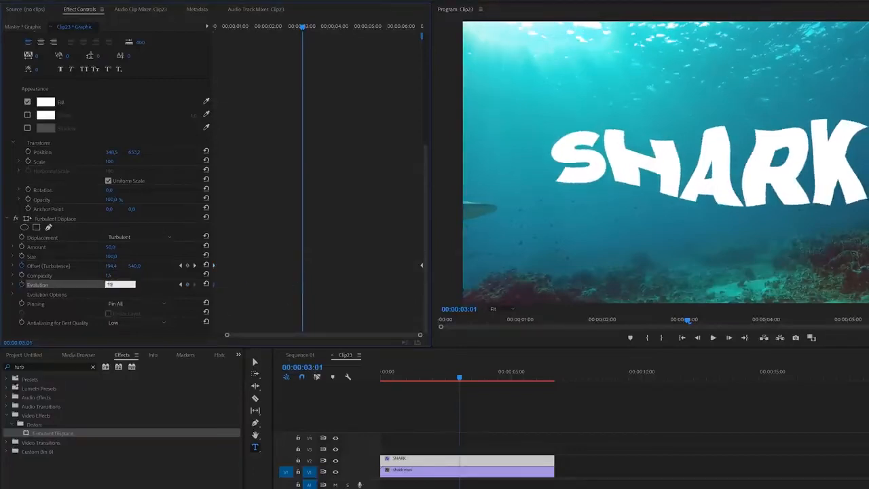
key(Return)
drag(303, 286, 399, 289)
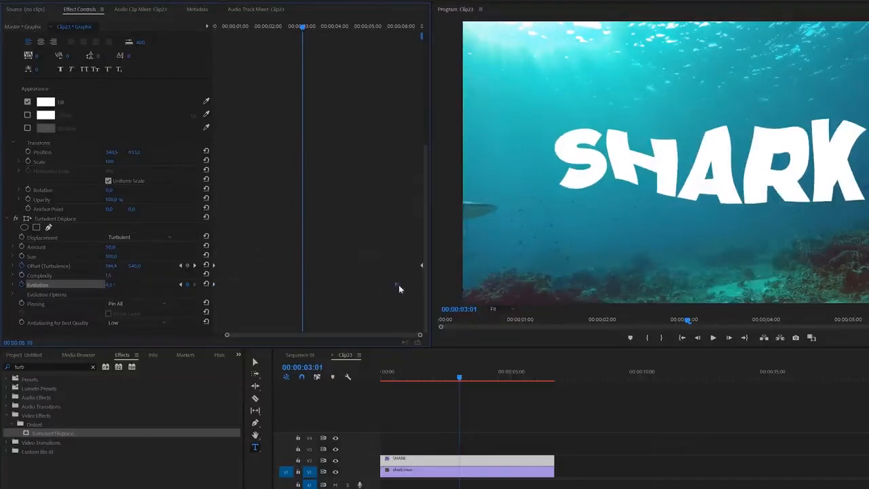
click(384, 378)
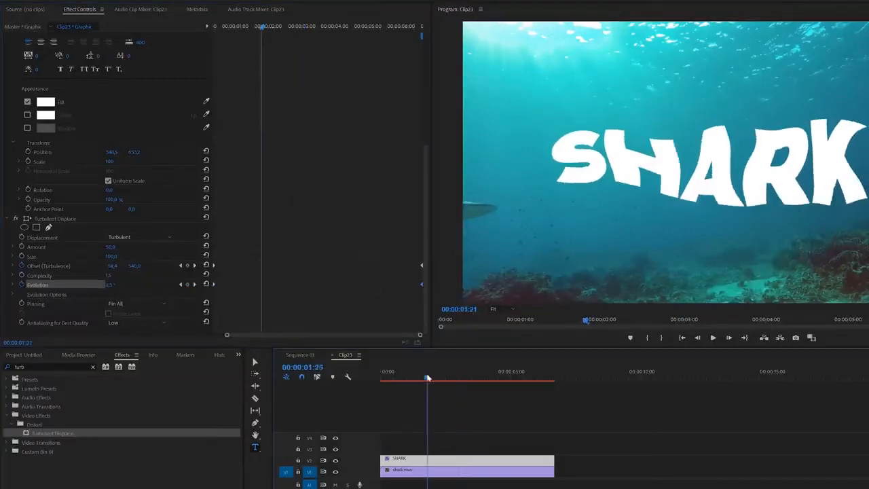
drag(384, 379, 379, 380)
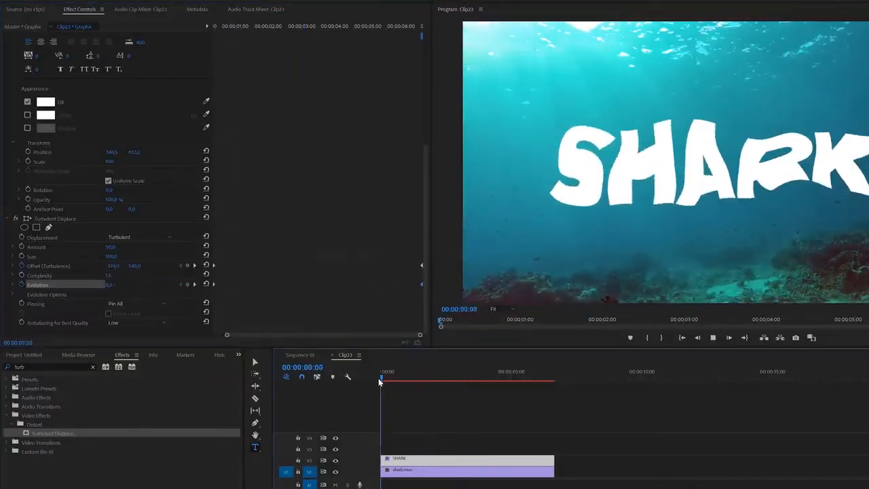
key(space)
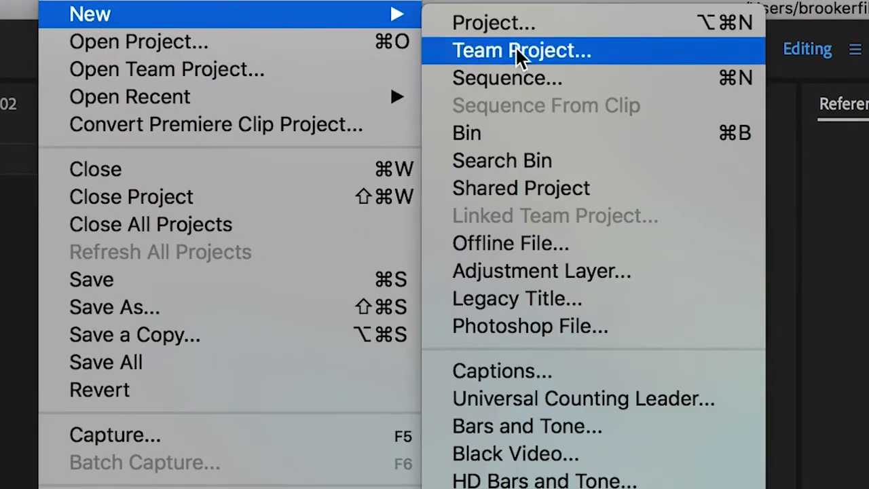
Create a 1920 by 1080 legacy title named Title 01 and enter the creator's name in capitals as its text
click(577, 301)
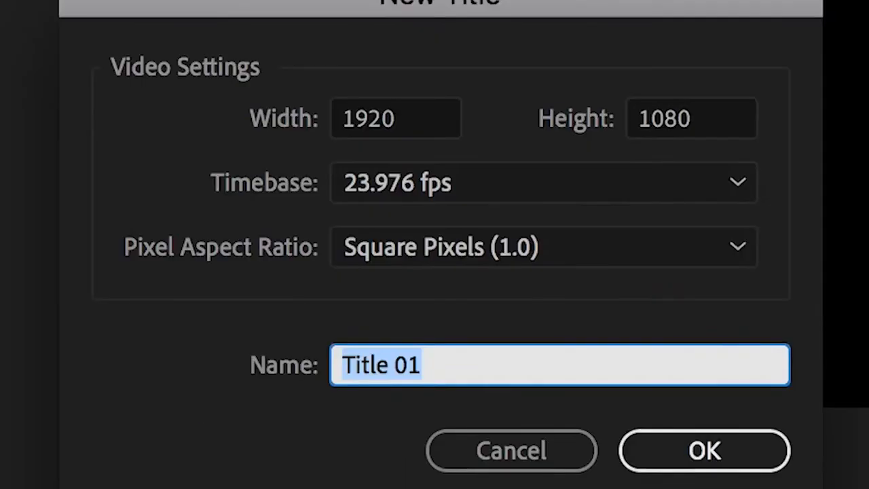
key(Return)
drag(95, 81, 87, 78)
click(268, 194)
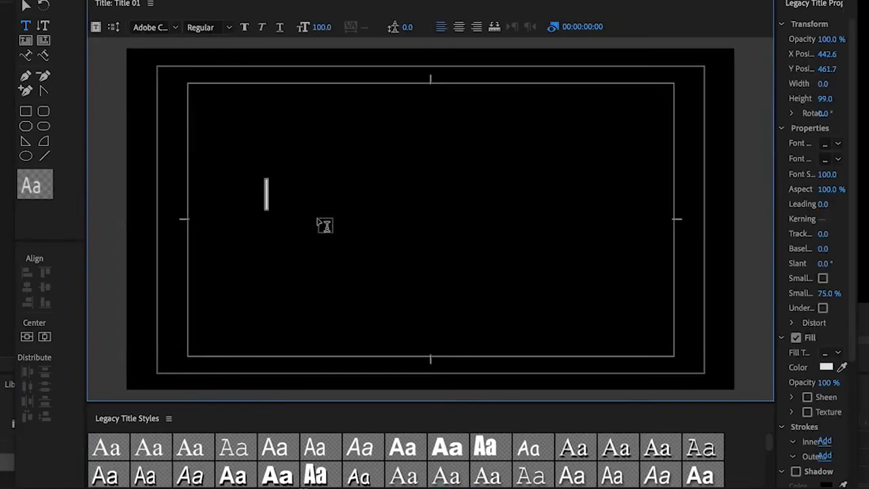
text(BROOKER)
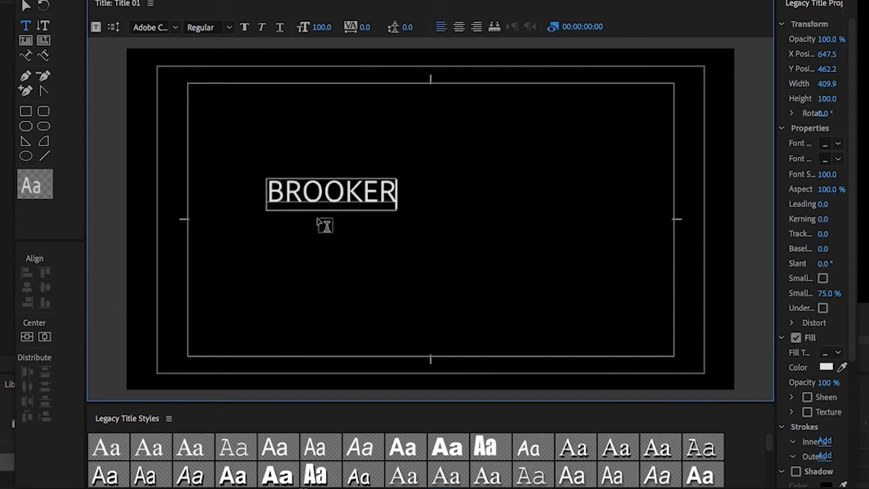
Set the whole title text to the Avenir font and choose a different font style
key(ctrl+a)
click(151, 28)
text(Avenir)
key(Return)
click(228, 27)
click(226, 43)
Enlarge the title text and centre it vertically and horizontally in the frame
drag(322, 27, 394, 29)
click(28, 337)
click(44, 336)
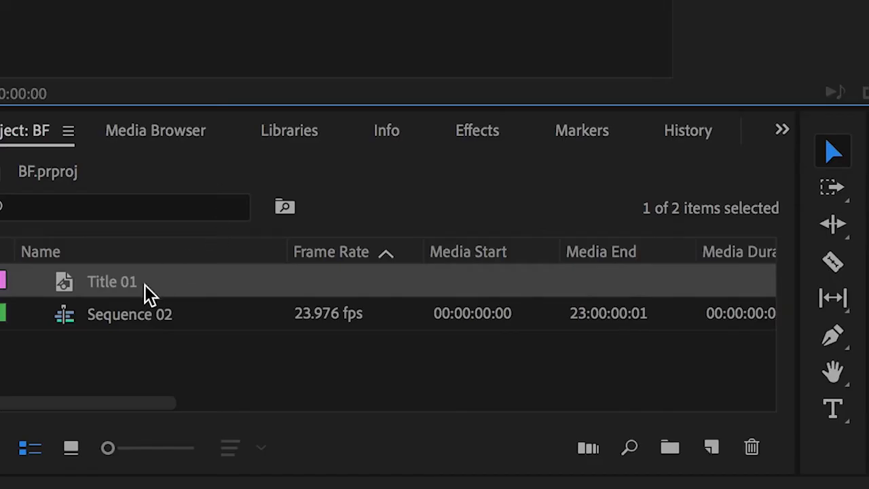
Place Title 01 at the start of track V1 and duplicate the clip onto track V2
drag(150, 294, 450, 320)
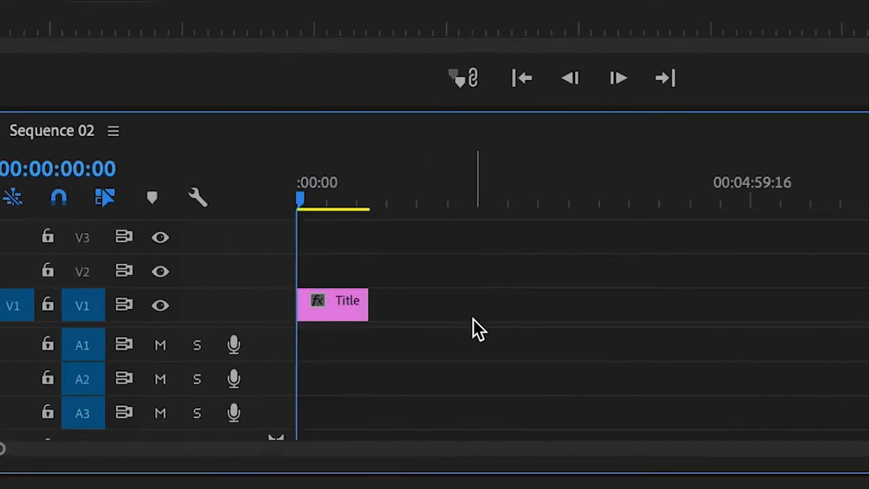
key(=)
key(=)
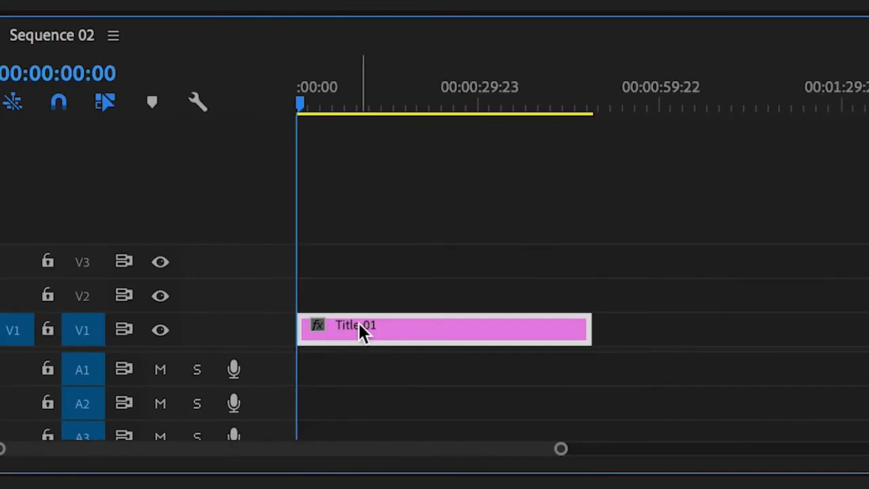
drag(353, 322, 352, 299)
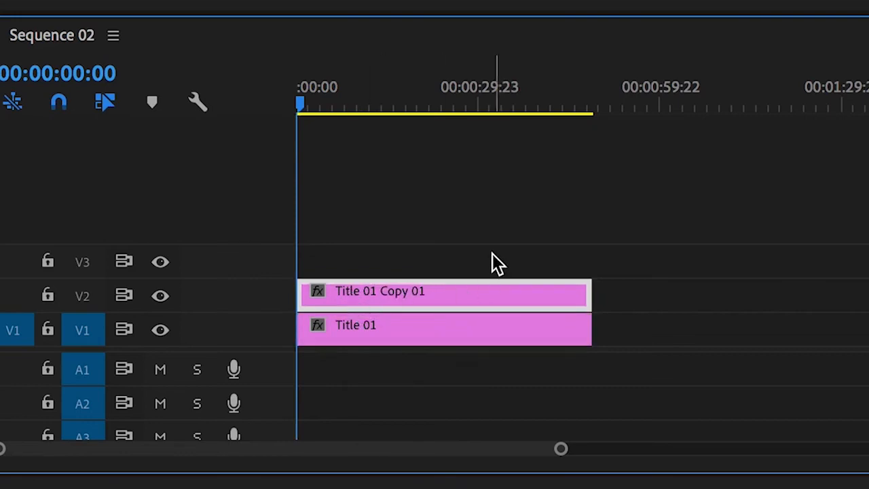
Duplicate the title clips upward so that tracks V1 to V7 each hold one aligned copy
drag(401, 331, 403, 228)
click(645, 227)
drag(614, 255, 413, 184)
click(671, 199)
scroll(670, 200, up, 1)
click(513, 131)
scroll(489, 216, down, 1)
Add a rectangular opacity mask to the V1 title clip and fit it around the first letter only
drag(256, 352, 260, 389)
click(411, 377)
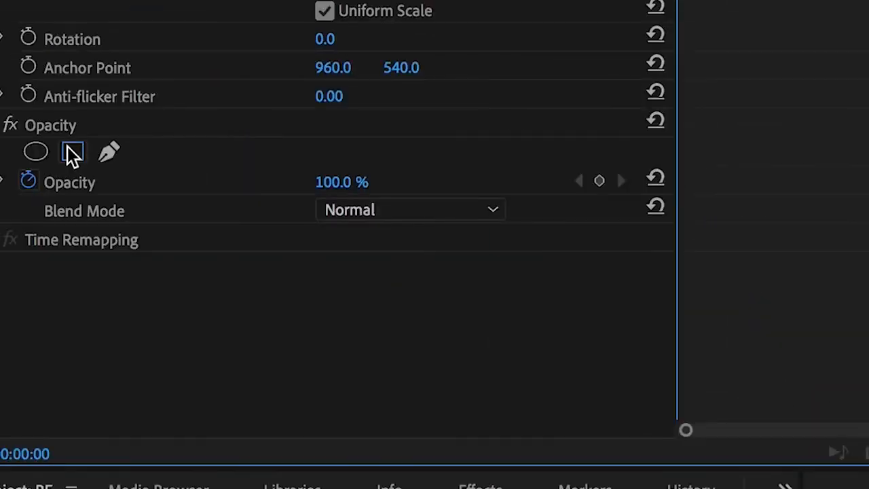
click(72, 151)
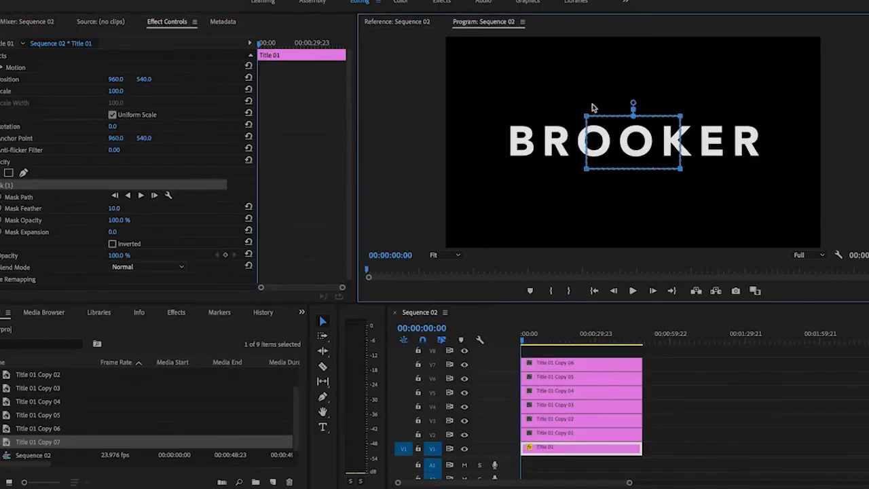
drag(621, 127, 540, 128)
drag(598, 117, 548, 119)
drag(598, 169, 548, 169)
Add a rectangular opacity mask to the V2 title clip and fit it around the second letter
click(581, 432)
click(8, 173)
drag(604, 140, 557, 140)
drag(632, 116, 576, 115)
drag(632, 167, 576, 167)
Mask the V3 title clip to the third letter and the V4 title clip to the fourth letter with rectangular opacity masks
click(581, 419)
click(8, 172)
drag(667, 115, 625, 118)
click(581, 405)
click(9, 173)
drag(704, 115, 658, 114)
drag(704, 168, 651, 167)
Add a rectangular opacity mask to the V5 title clip and fit it around the fifth letter
click(581, 391)
click(8, 172)
drag(619, 141, 684, 144)
drag(753, 114, 695, 115)
drag(753, 167, 688, 168)
Add a rectangular opacity mask to the V6 title clip and fit it around the sixth letter
click(570, 378)
click(8, 173)
drag(617, 144, 665, 144)
drag(632, 115, 698, 116)
drag(632, 169, 697, 169)
Mask the V7 title clip to the last letter, and check the letter separation by briefly hiding tracks V6 and V2
click(571, 364)
click(8, 173)
drag(683, 117, 735, 114)
drag(683, 169, 724, 170)
click(465, 378)
click(465, 378)
click(465, 434)
click(465, 435)
click(686, 386)
Trim the start of the V7 clip to about frame 17 and the start of the V6 clip to about frame 23
key(equal)
key(equal)
key(equal)
drag(529, 365, 561, 378)
click(535, 340)
mouse_move(536, 339)
mouse_down()
mouse_move(552, 339)
mouse_move(544, 340)
mouse_up()
key(=)
mouse_move(598, 376)
mouse_down()
mouse_move(568, 377)
mouse_move(588, 372)
mouse_up()
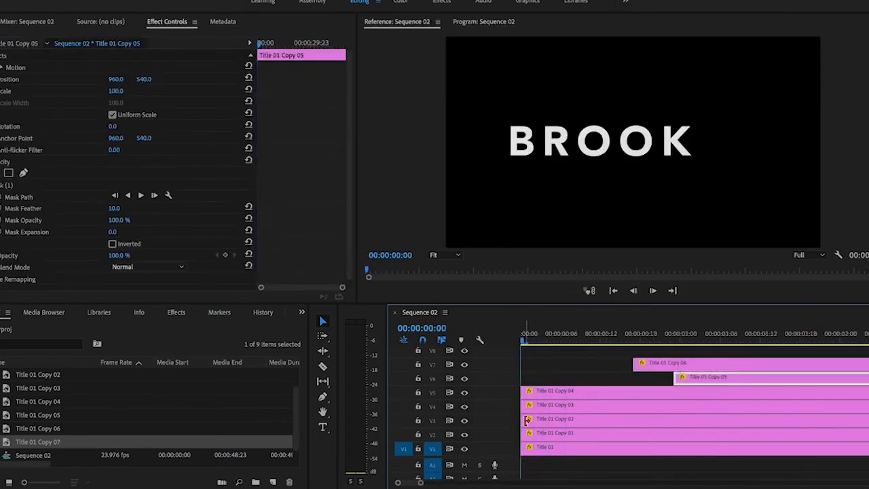
Stagger the starts of the V1, V2, V3 and V5 clips at different frames and make the V7 clip begin earlier
drag(527, 420, 586, 419)
drag(527, 447, 660, 448)
drag(636, 369, 609, 369)
drag(527, 392, 646, 392)
drag(527, 438, 600, 437)
Play the letter reveal from the beginning and adjust the lower clips' start points, moving the V7 clip's start to about frame 11
key(space)
drag(544, 340, 386, 342)
key(space)
drag(605, 338, 464, 340)
key(space)
drag(546, 406, 580, 435)
key(space)
drag(607, 368, 593, 370)
key(space)
key(space)
Start the V5 clip at about frame 14 and the V6 clip at about frame 17, replaying the reveal from the beginning
drag(638, 393, 613, 393)
drag(605, 337, 468, 336)
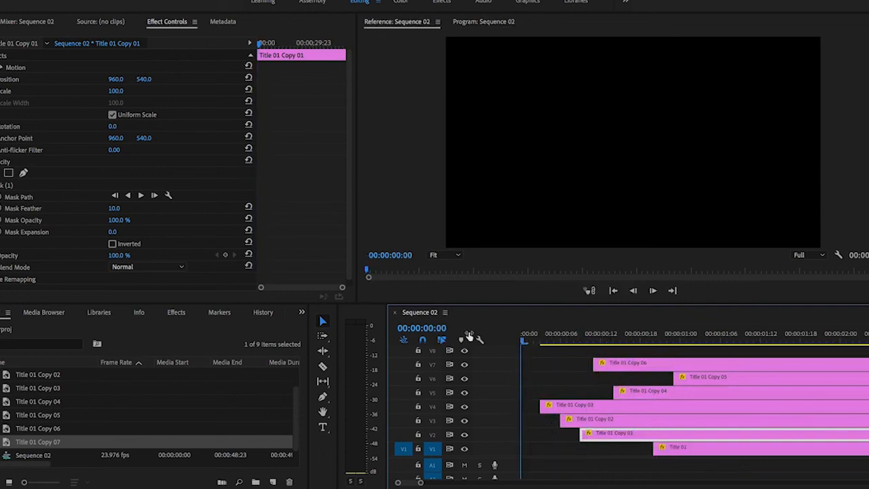
key(space)
key(space)
drag(674, 378, 633, 379)
drag(621, 338, 466, 340)
key(space)
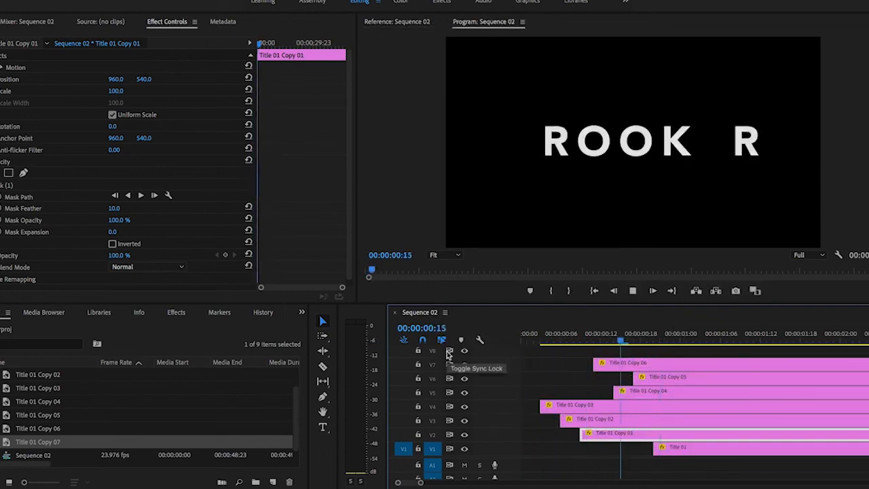
drag(605, 339, 460, 339)
key(space)
Cut the opening of the V4 clip into single-frame pieces from frame 3 to frame 7 with the Razor tool
key(minus)
click(522, 340)
key(equal)
key(equal)
click(561, 340)
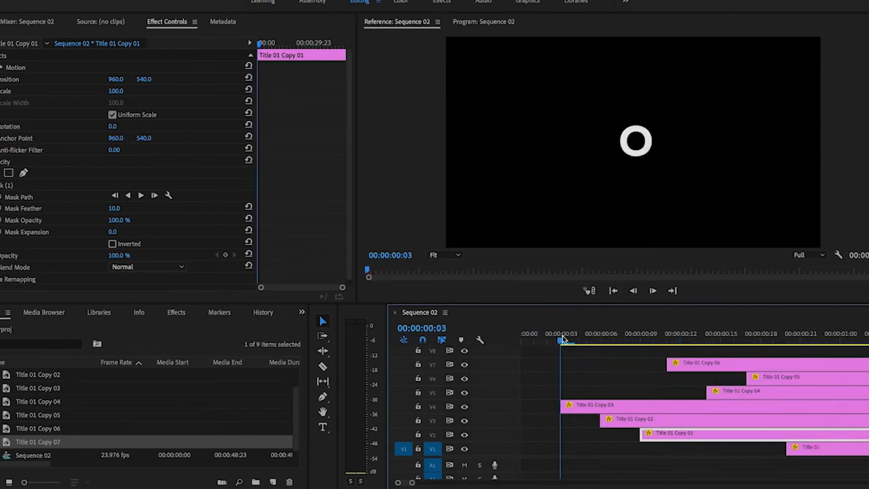
key(Right)
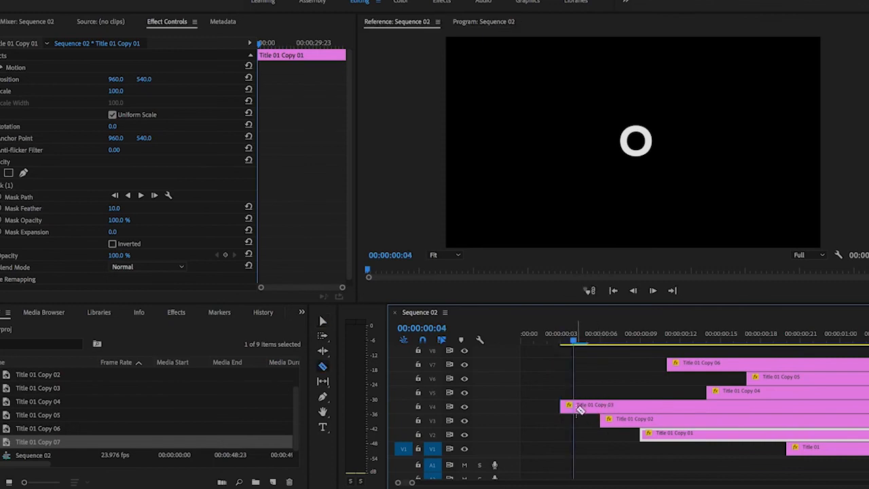
key(c)
click(576, 407)
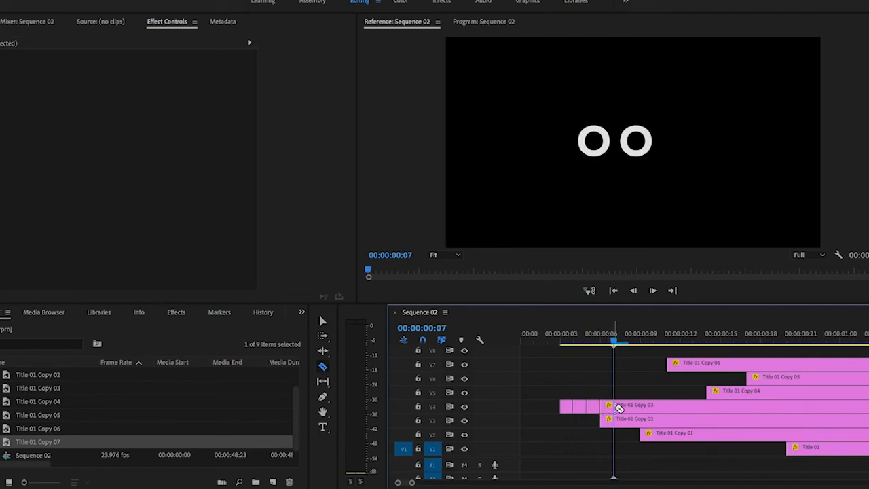
Delete alternate single-frame pieces of the V4 clip to make its letter flicker, and play the title from the beginning
click(579, 411)
key(Delete)
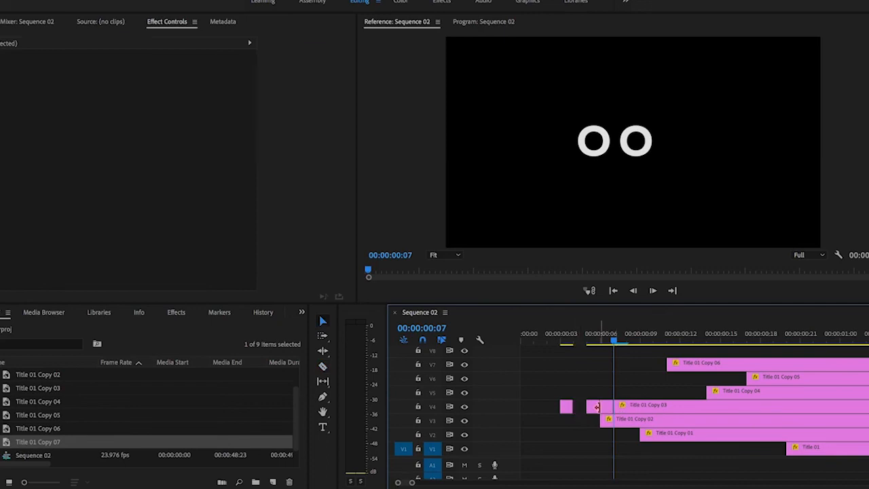
click(608, 411)
key(Delete)
drag(605, 341, 417, 340)
key(space)
key(minus)
drag(547, 341, 583, 343)
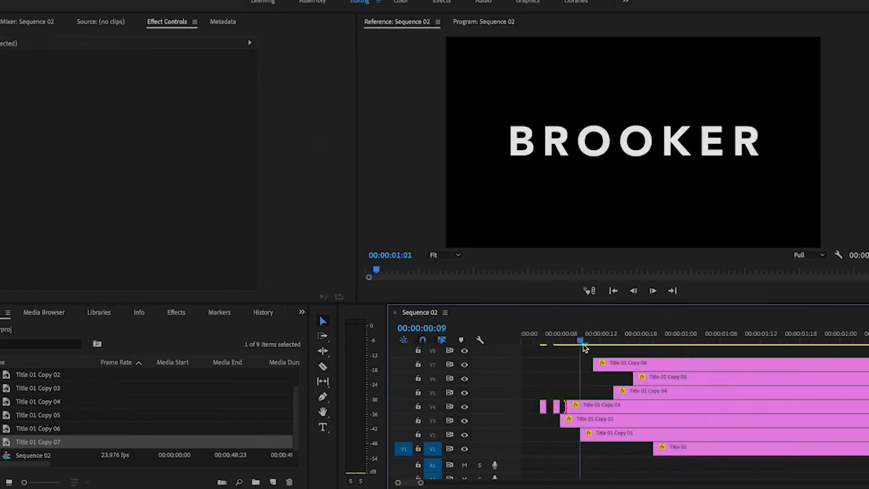
key(Home)
key(space)
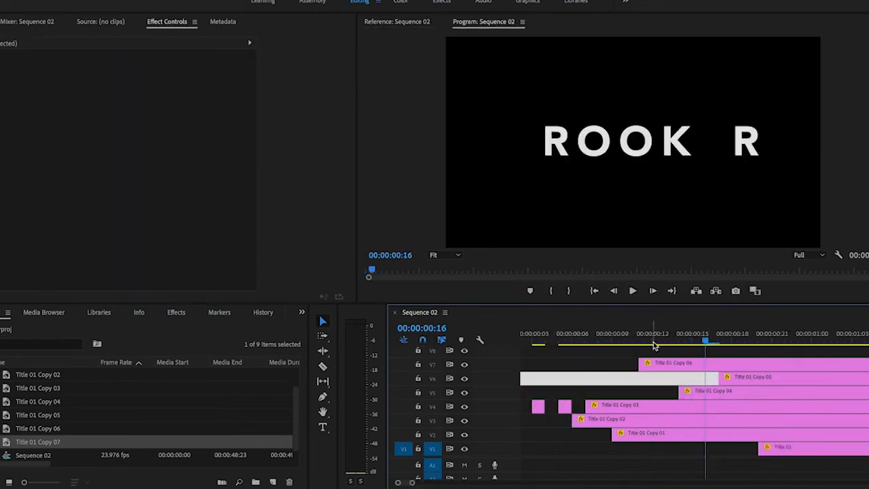
Cut the V6 clip's opening into single-frame pieces from frame 17, delete alternate pieces, and play the flicker
click(732, 379)
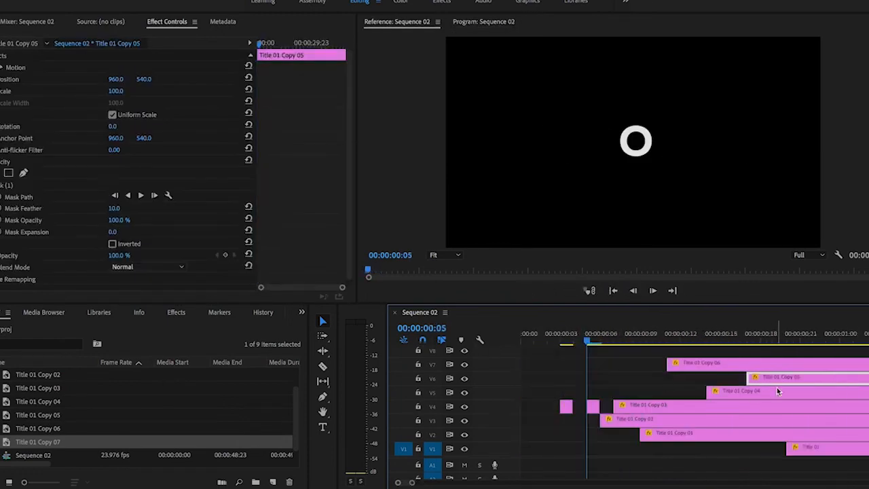
key(c)
click(761, 380)
click(770, 381)
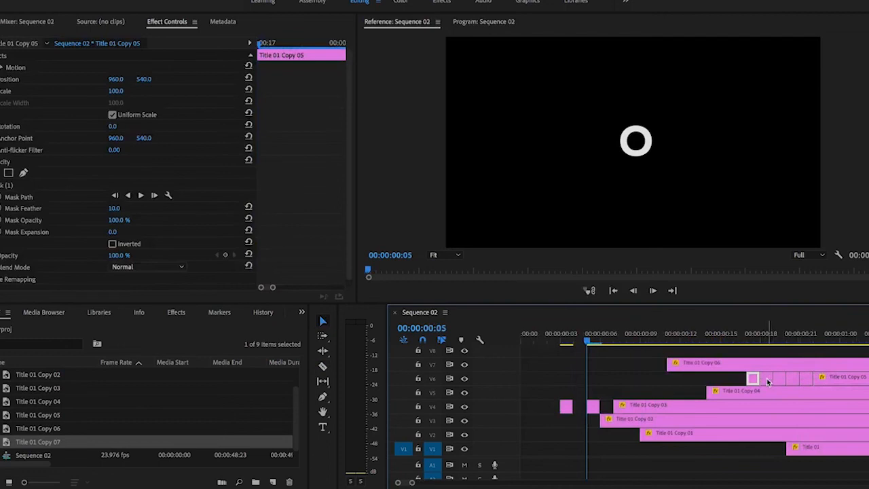
key(Delete)
key(space)
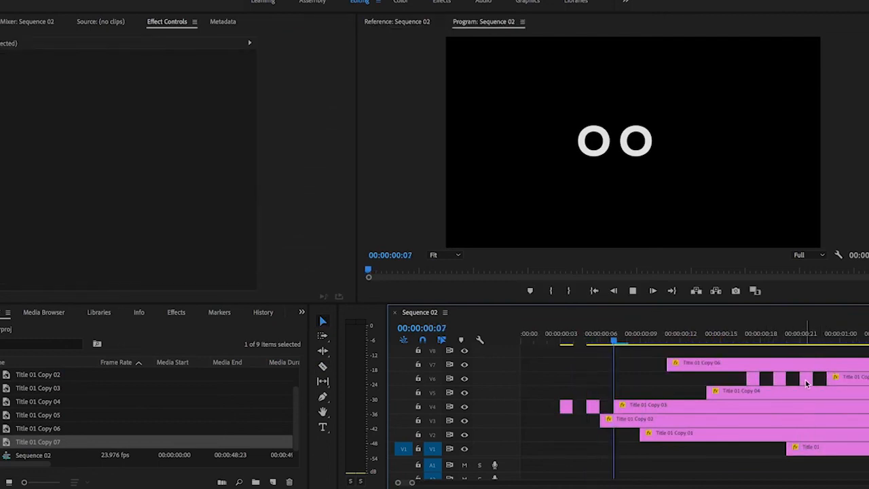
key(minus)
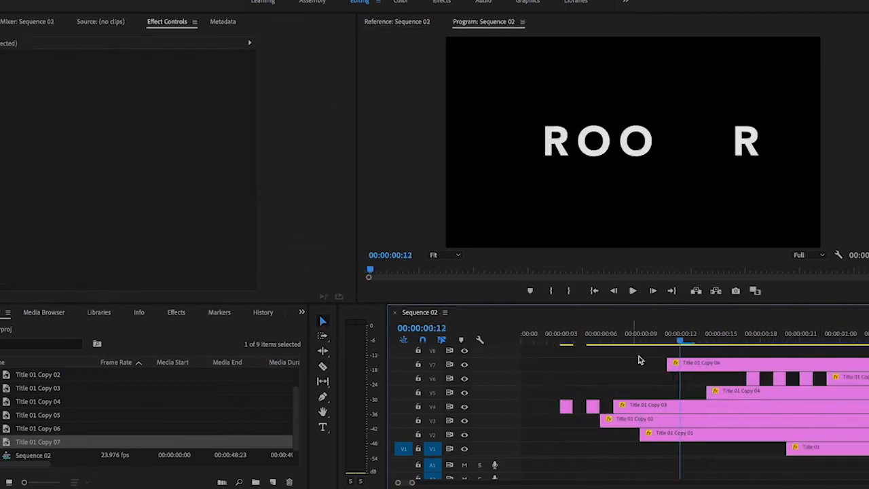
Remove alternate single-frame pieces from the V7 clip's opening between frames 11 and 15, and play the title from the beginning
click(686, 367)
key(Delete)
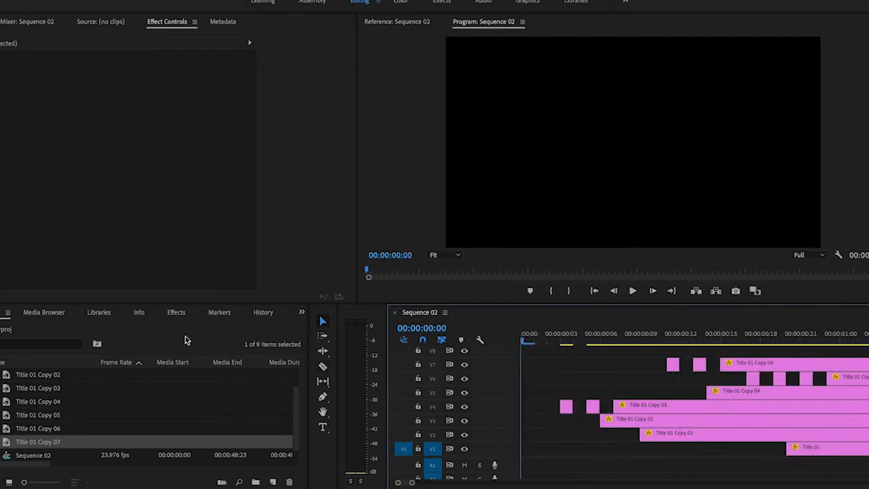
key(minus)
key(space)
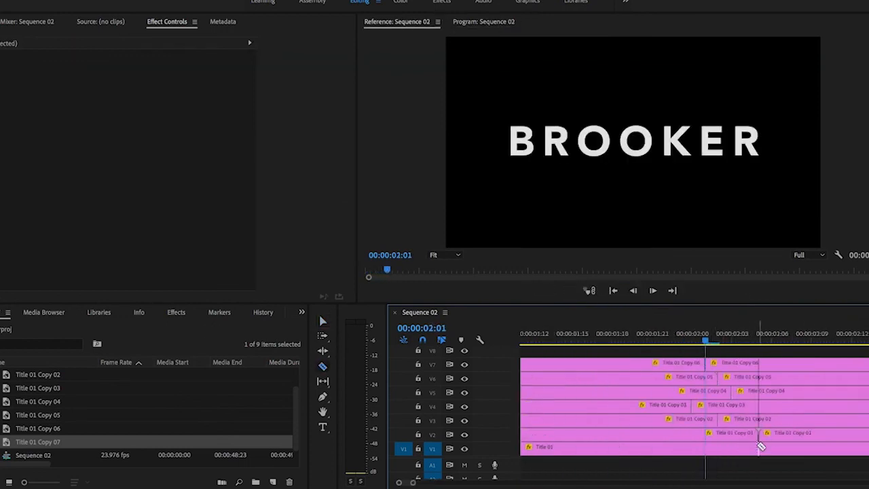
Delete the leftover clip portions after the staggered cuts near 00:00:02:00 on tracks V4 to V7
click(780, 405)
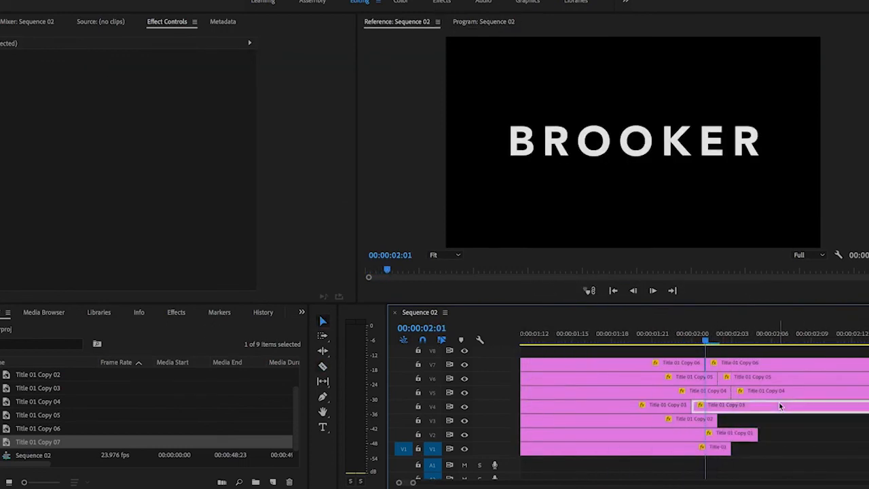
key(Delete)
click(778, 391)
key(Delete)
click(776, 376)
key(Delete)
click(774, 364)
key(Delete)
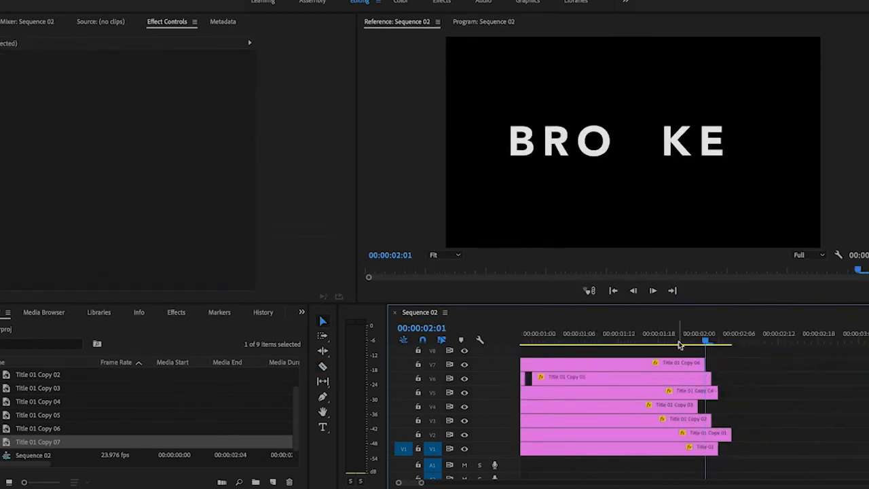
Play the complete flickering letter title from the beginning to review its appearance and disappearance
key(minus)
key(Home)
key(space)
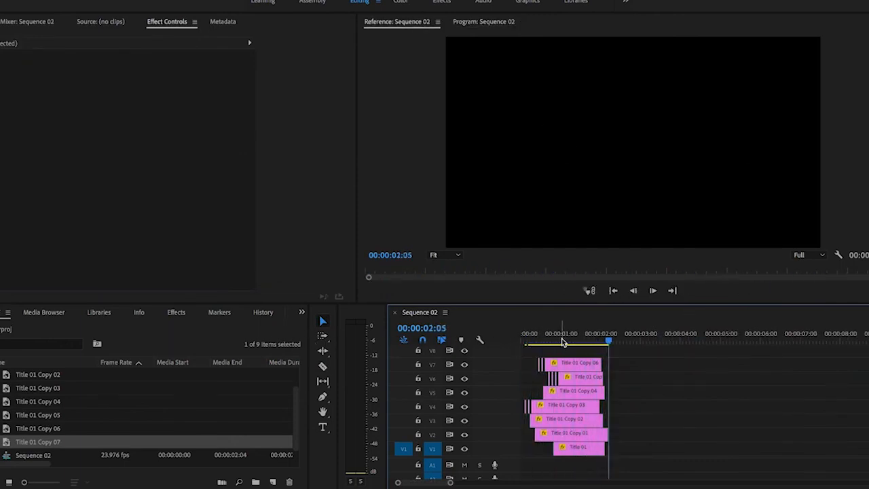
key(Home)
key(space)
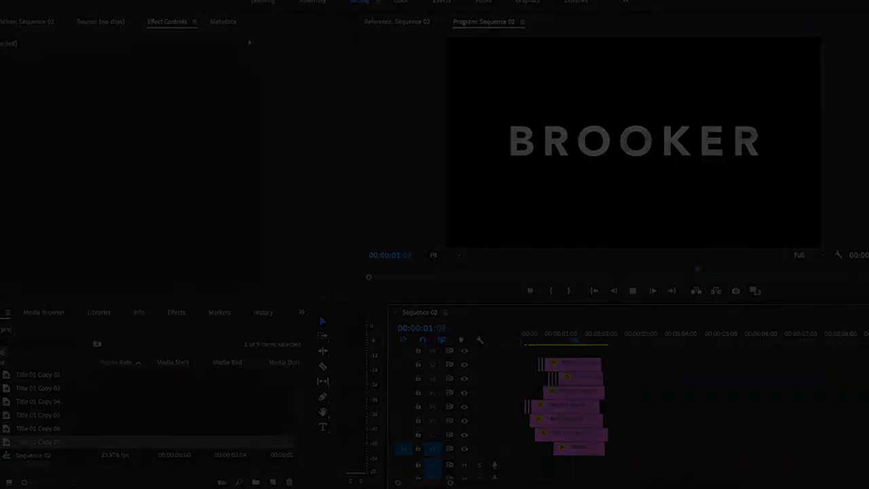